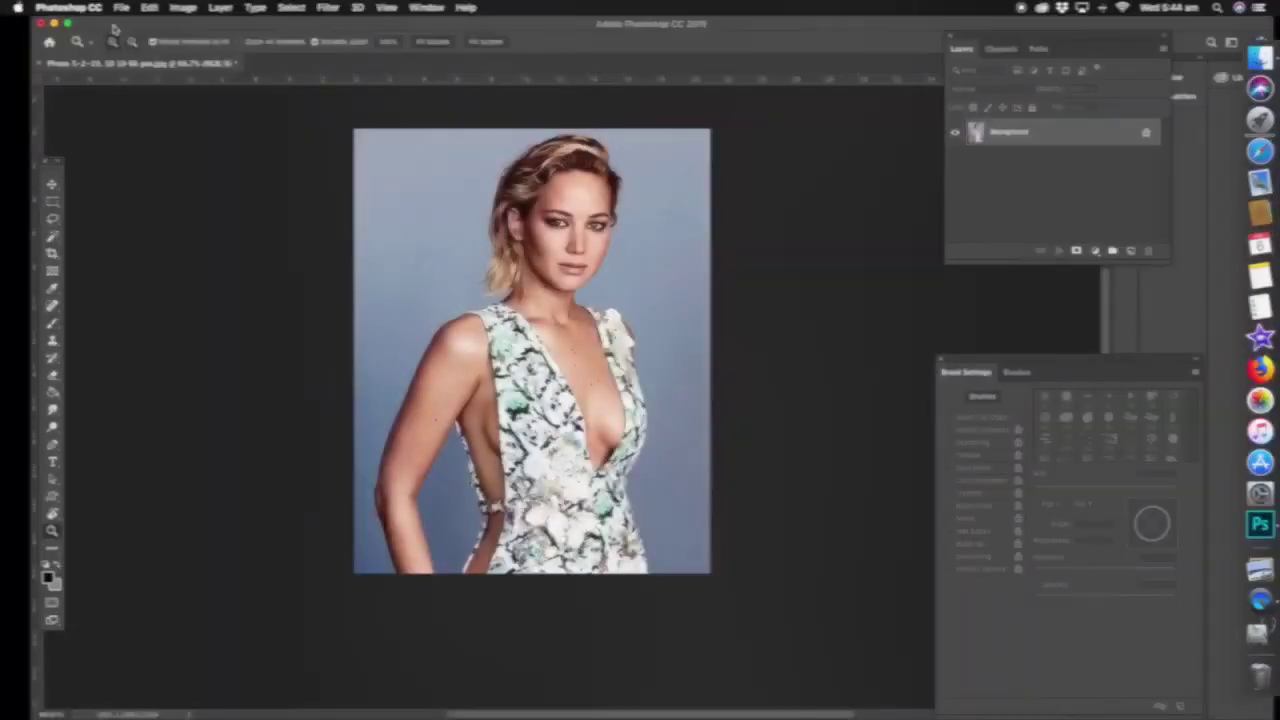
- Add a white JENNIFER text layer to the left of the woman's head and commit it
{"action": "left_click", "coordinate": [53, 462]}
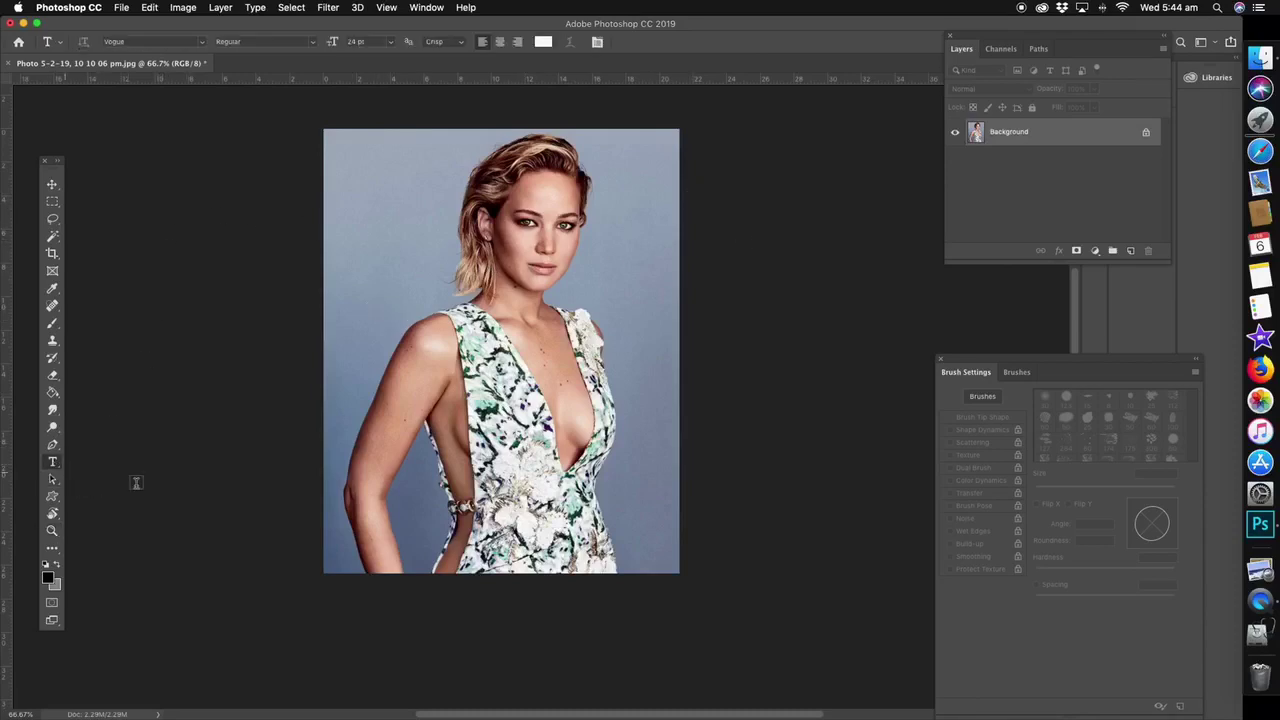
{"action": "left_click", "coordinate": [358, 249]}
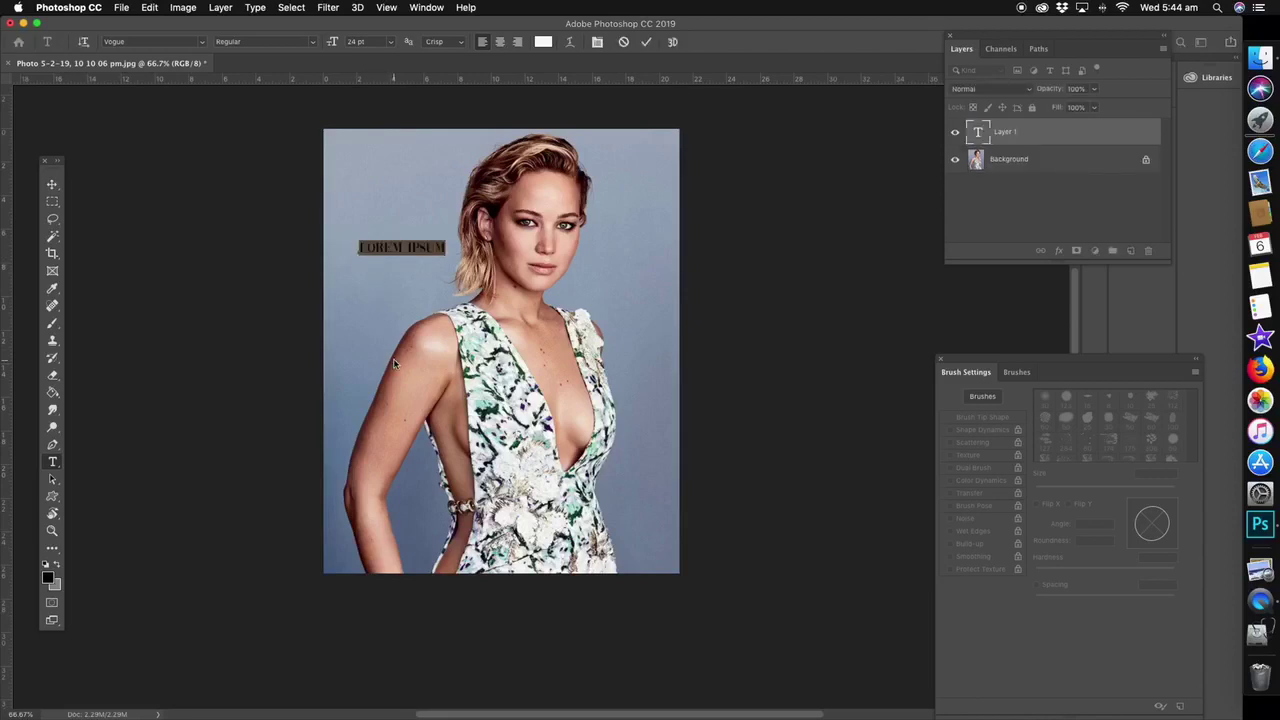
{"action": "key", "text": "BackSpace"}
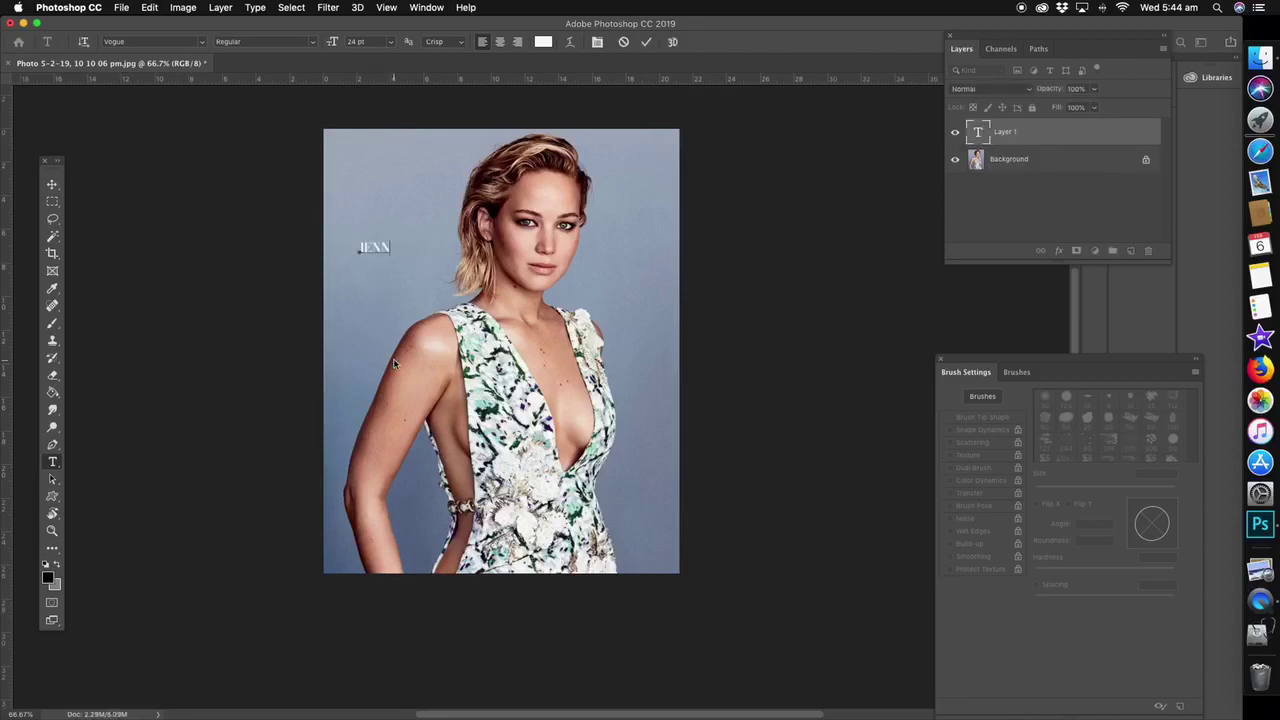
{"action": "type", "text": "JENNIFER"}
{"action": "left_click", "coordinate": [52, 184]}
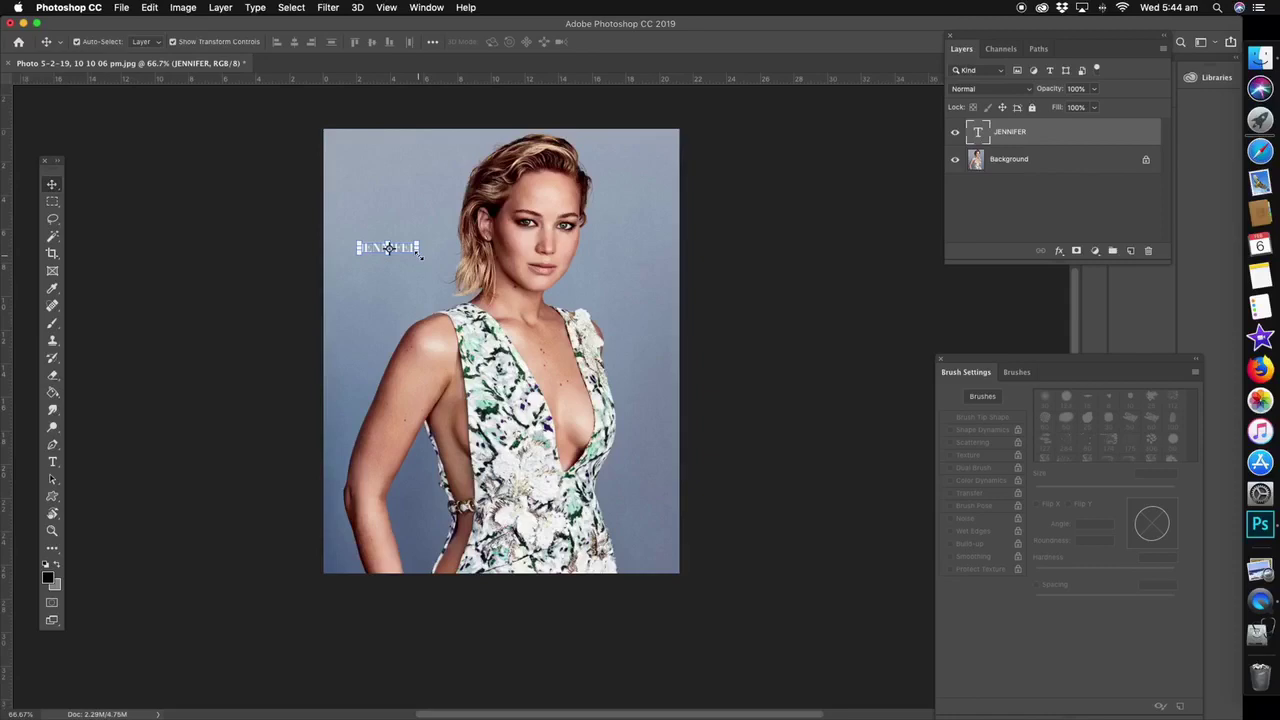
- Scale JENNIFER up, stretch it taller, move it up and widen it edge to edge
{"action": "key", "text": "super+t"}
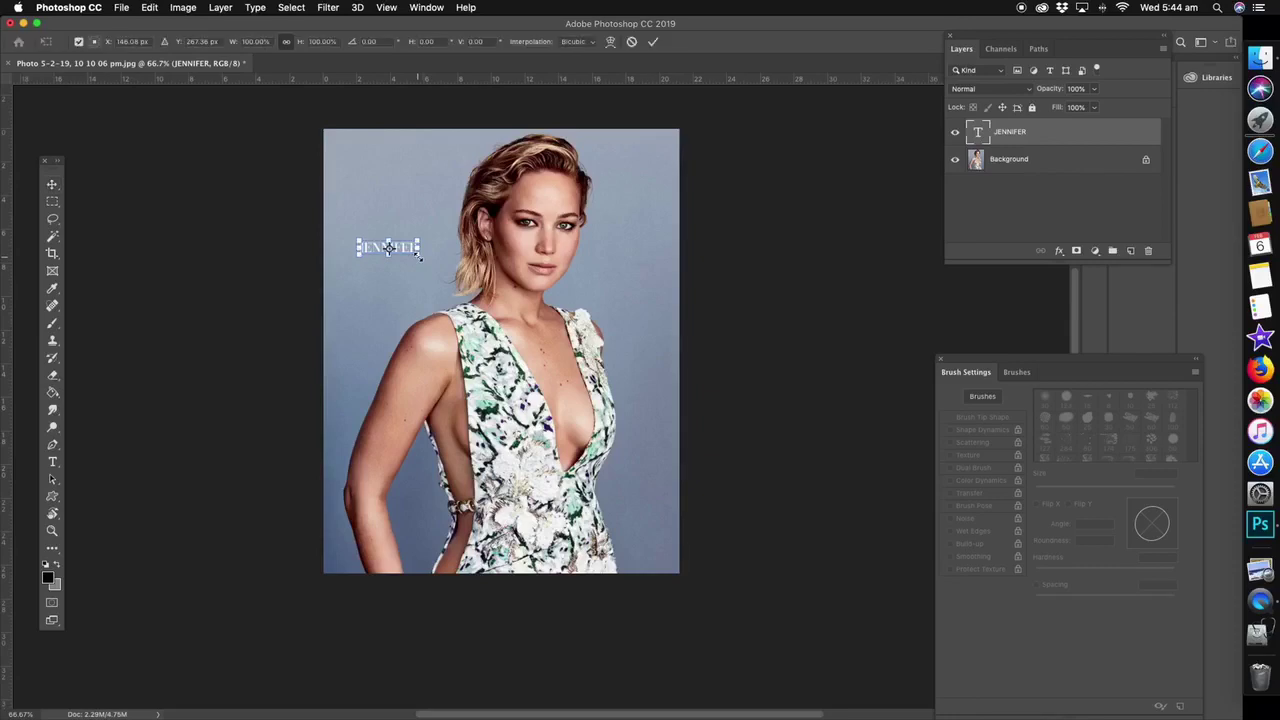
{"action": "left_click_drag", "start_coordinate": [420, 256], "coordinate": [656, 343]}
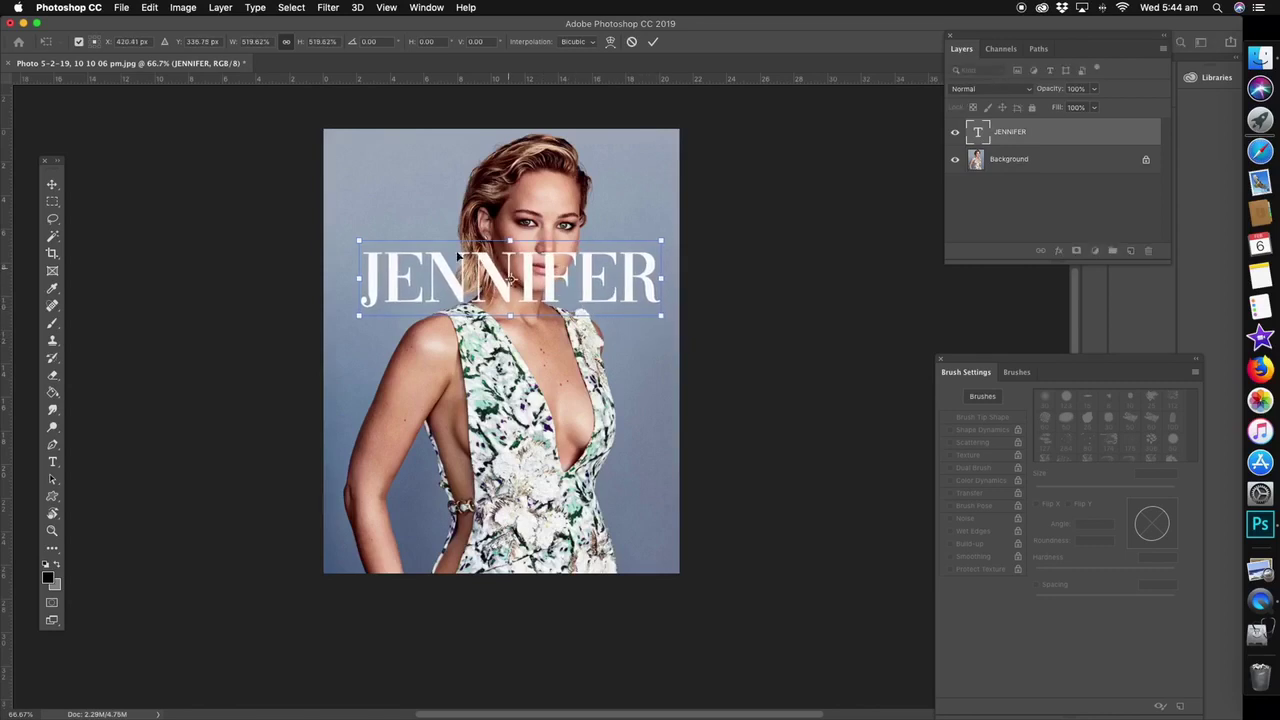
{"action": "left_click_drag", "start_coordinate": [361, 242], "coordinate": [333, 230]}
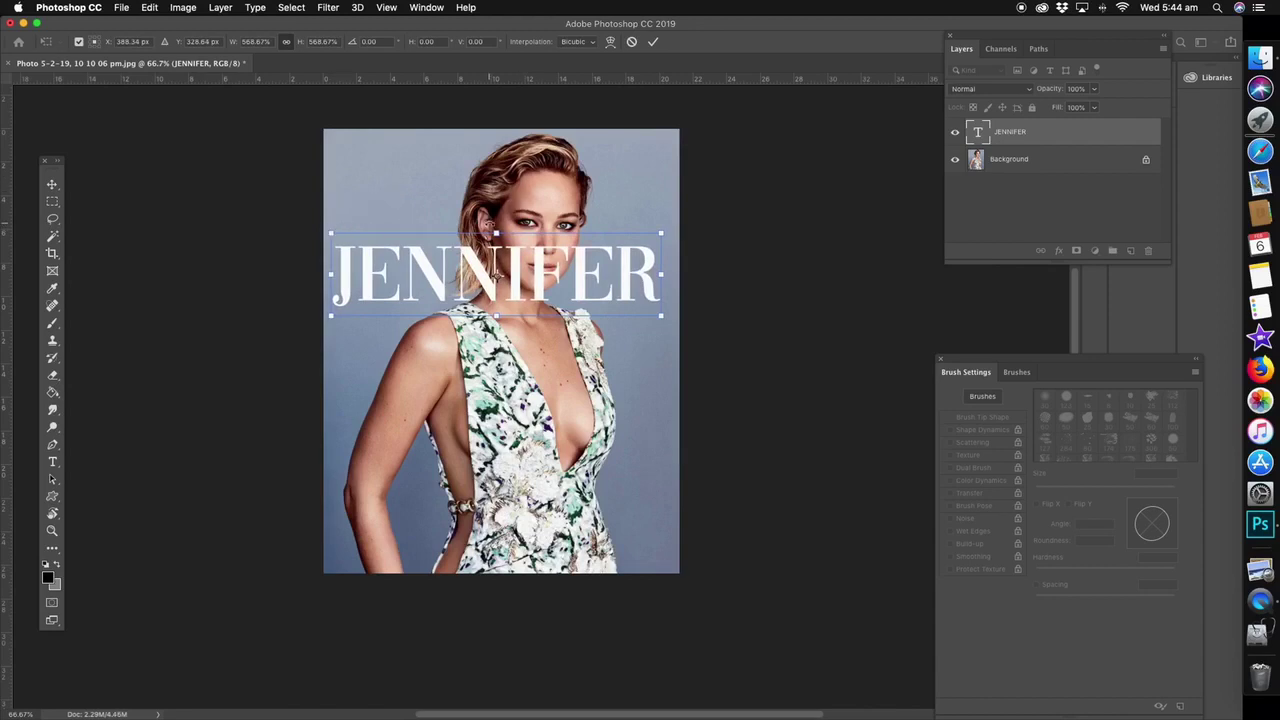
{"action": "left_click_drag", "start_coordinate": [496, 234], "coordinate": [496, 153]}
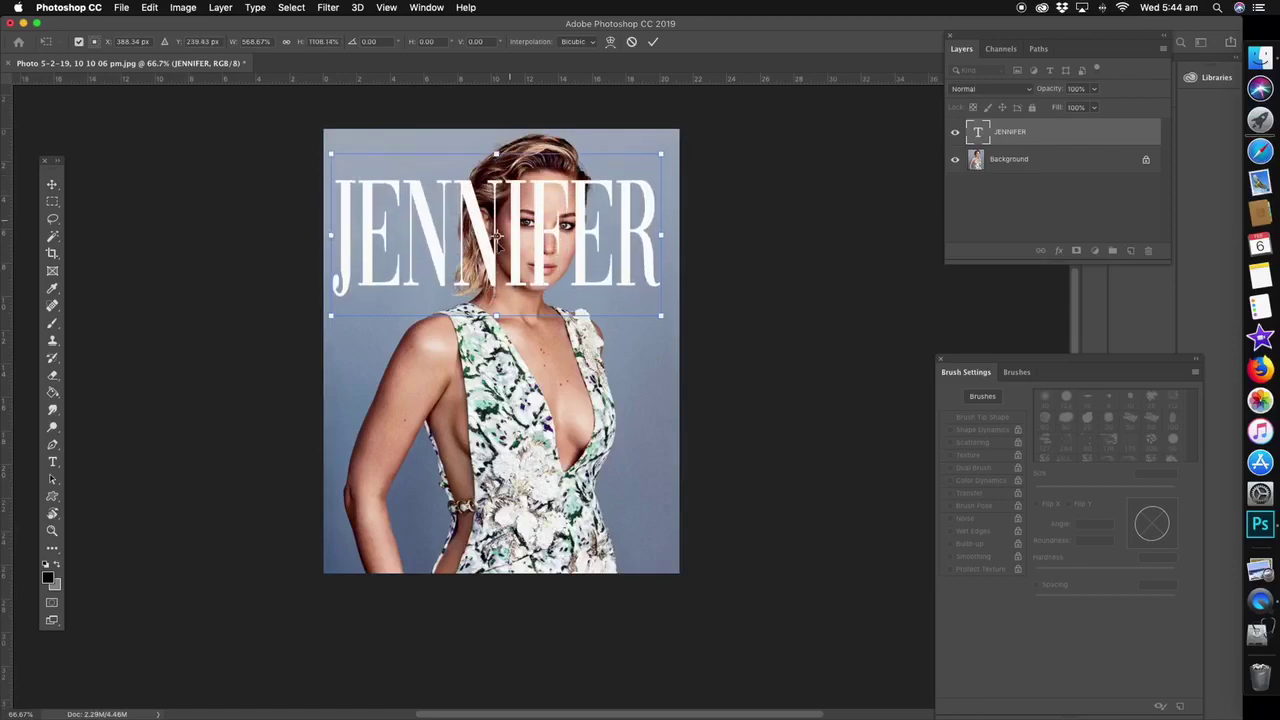
{"action": "left_click_drag", "start_coordinate": [496, 234], "coordinate": [492, 213]}
{"action": "left_click_drag", "start_coordinate": [335, 190], "coordinate": [323, 189]}
{"action": "left_click_drag", "start_coordinate": [666, 189], "coordinate": [679, 189]}
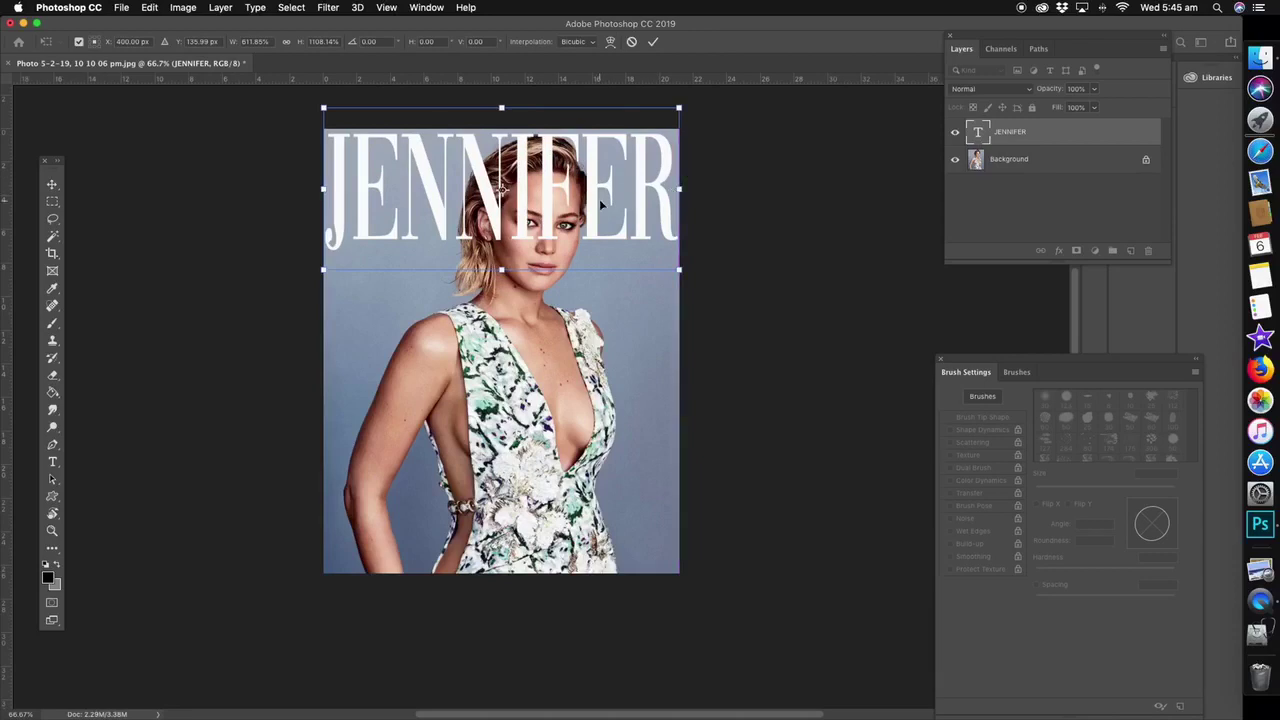
{"action": "left_click", "coordinate": [53, 221]}
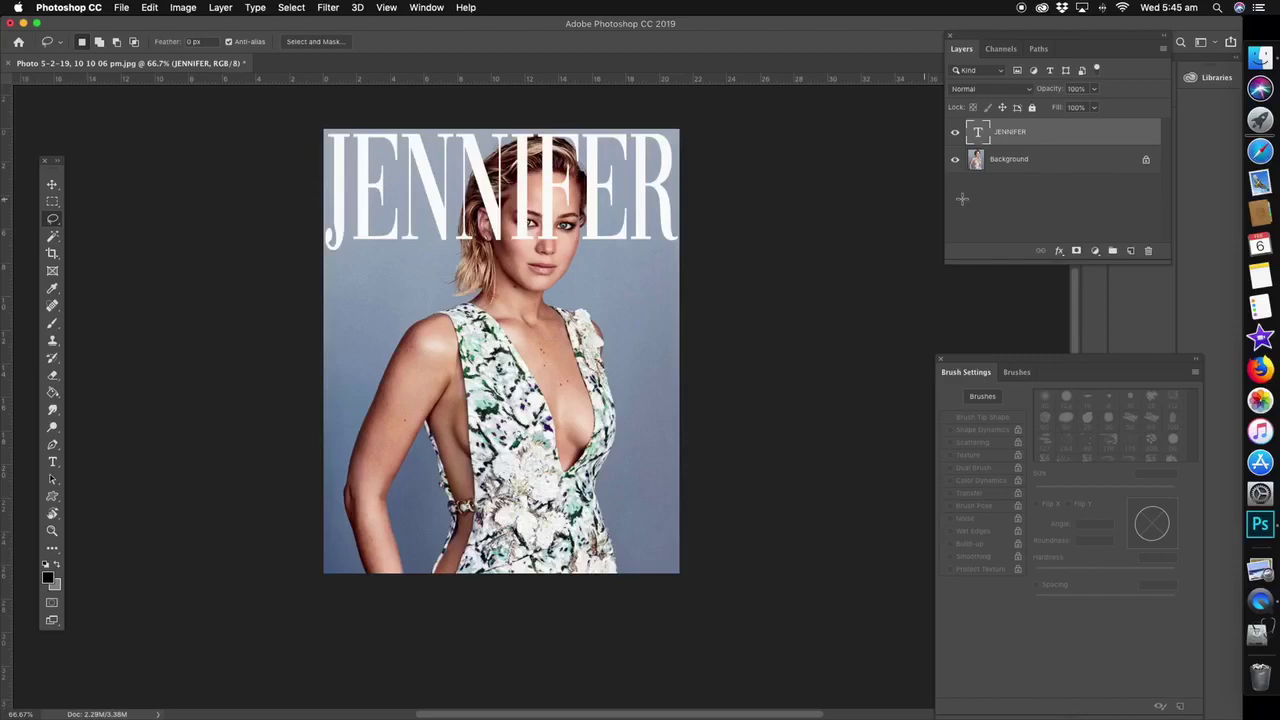
- Add a white layer mask to the JENNIFER text layer from the Layers panel
{"action": "right_click", "coordinate": [1075, 131]}
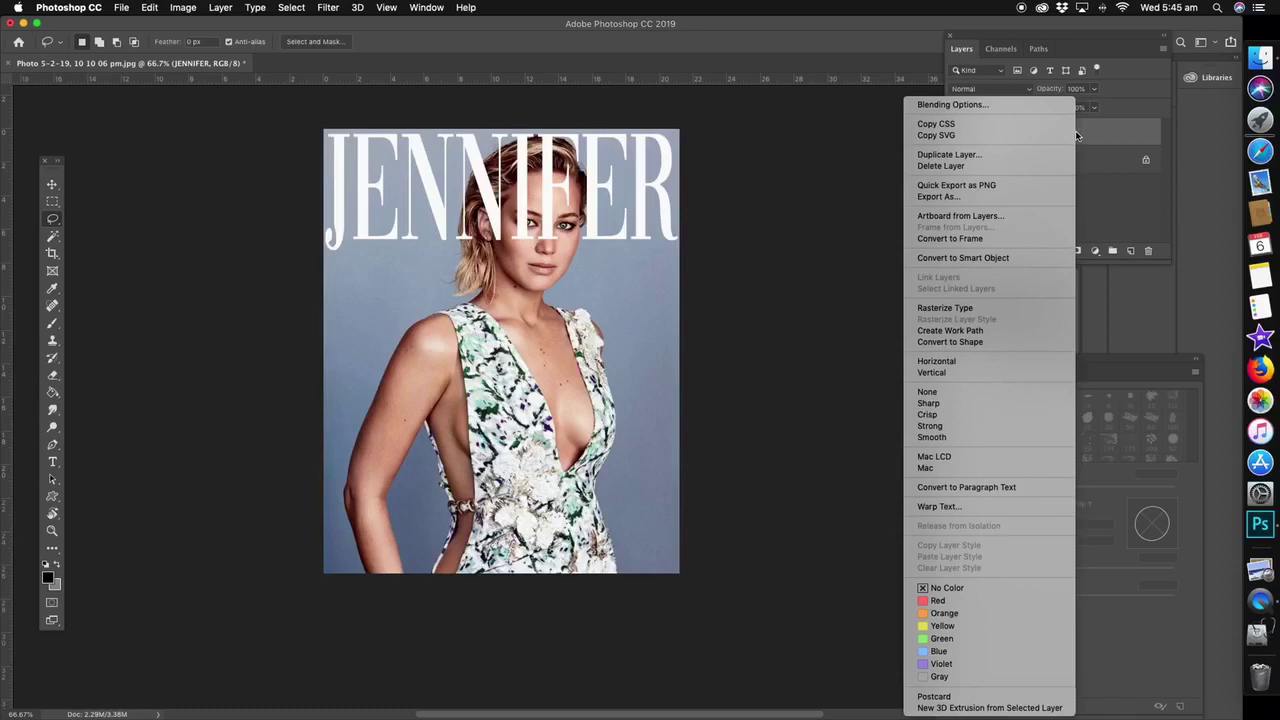
{"action": "left_click", "coordinate": [821, 148]}
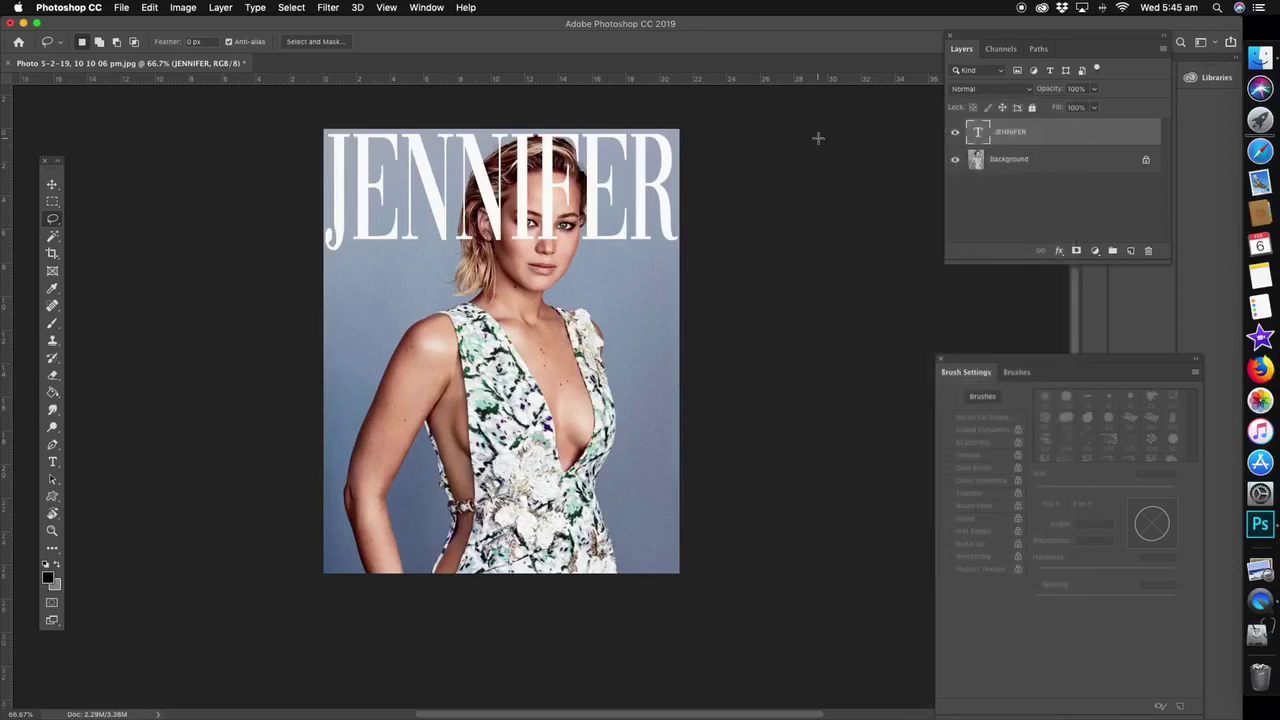
{"action": "double_click", "coordinate": [1116, 133]}
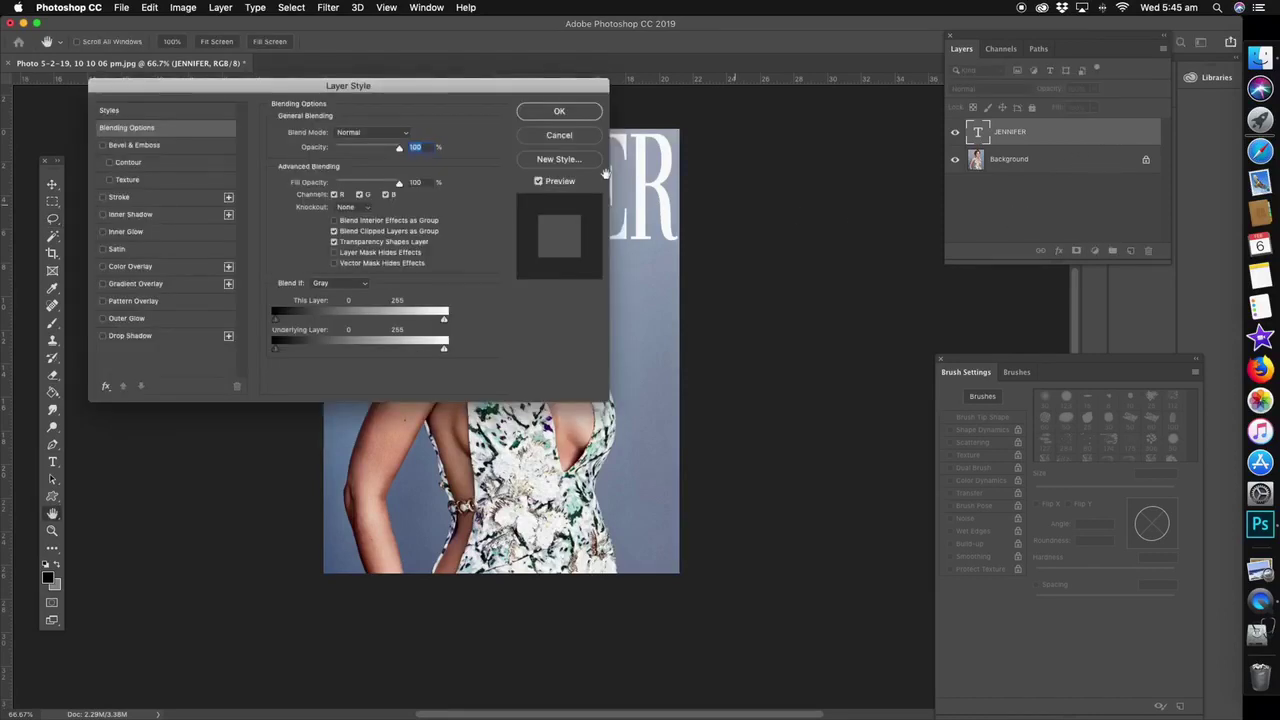
{"action": "left_click", "coordinate": [572, 136]}
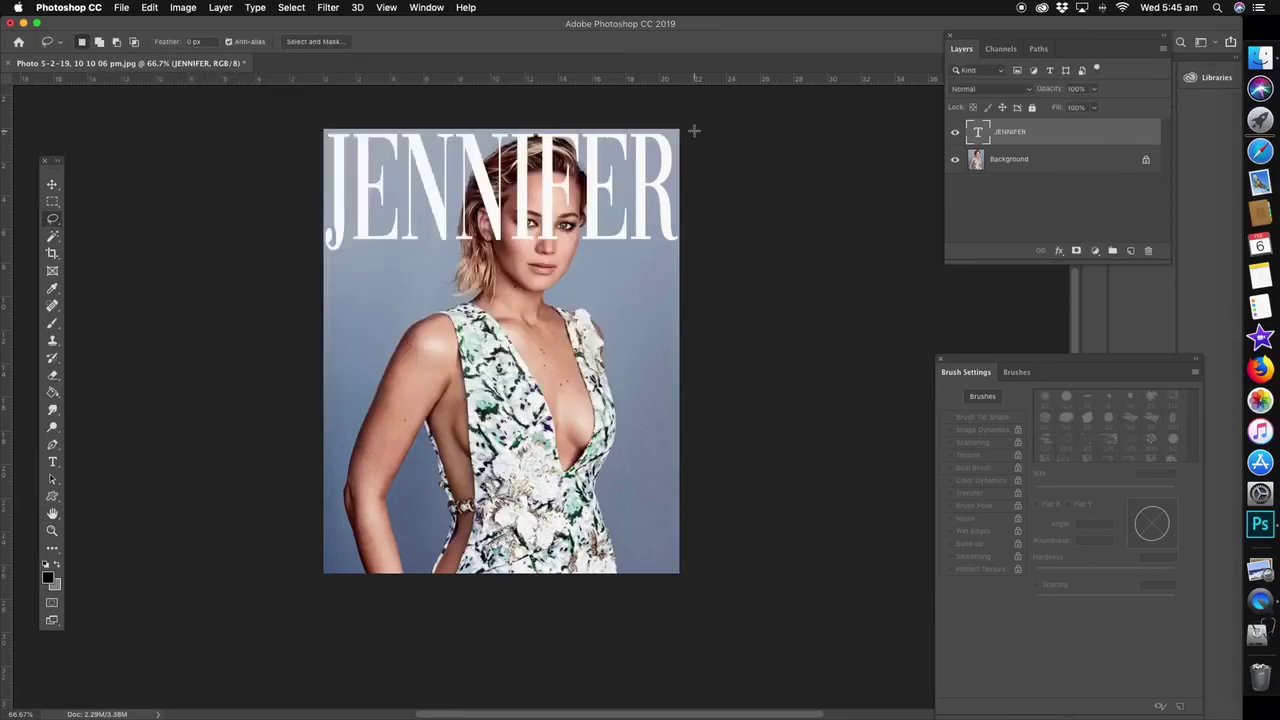
{"action": "left_click", "coordinate": [1077, 251]}
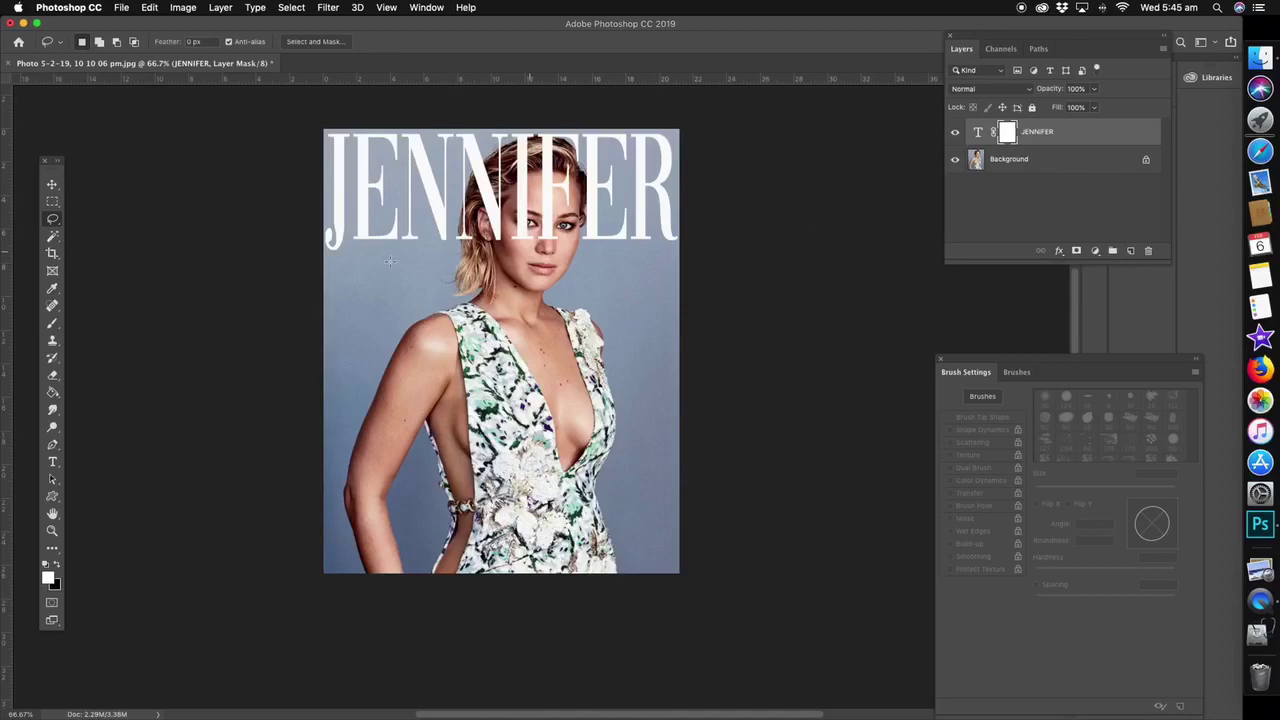
- Zoom to 400% on her face and lower the JENNIFER layer opacity to 60%
{"action": "left_click", "coordinate": [53, 531]}
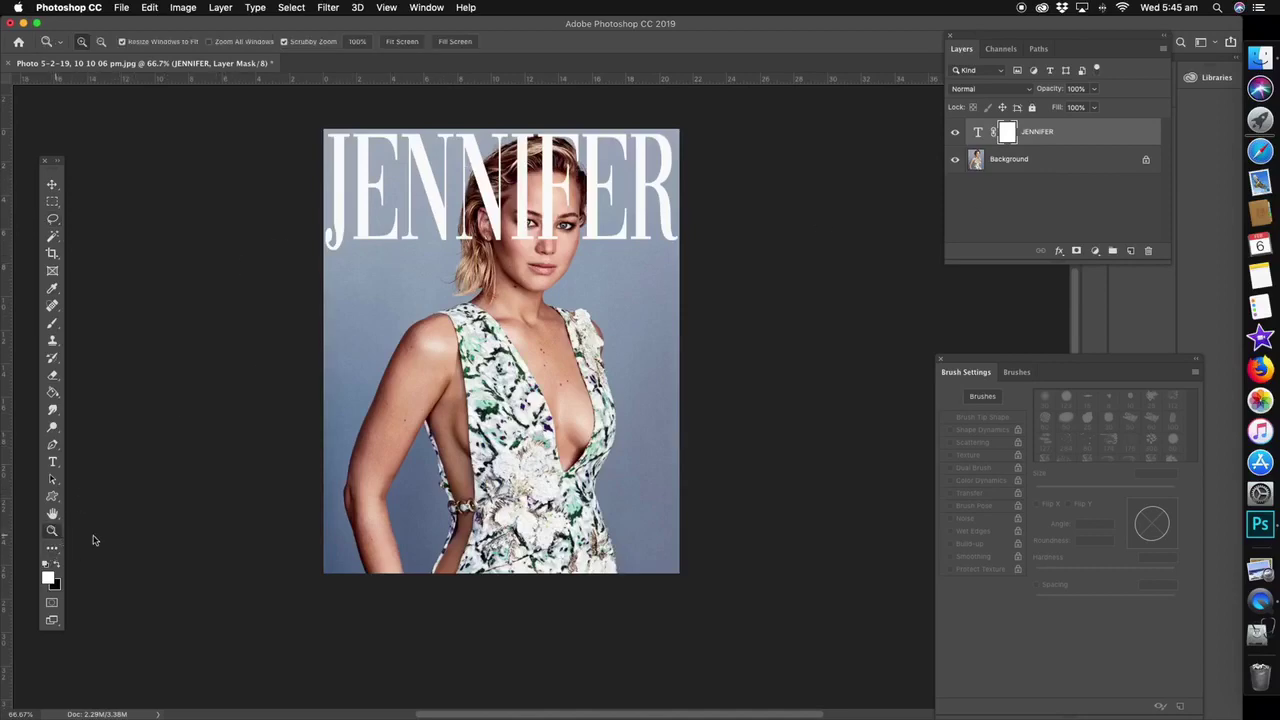
{"action": "left_click", "coordinate": [533, 163]}
{"action": "left_click", "coordinate": [516, 140]}
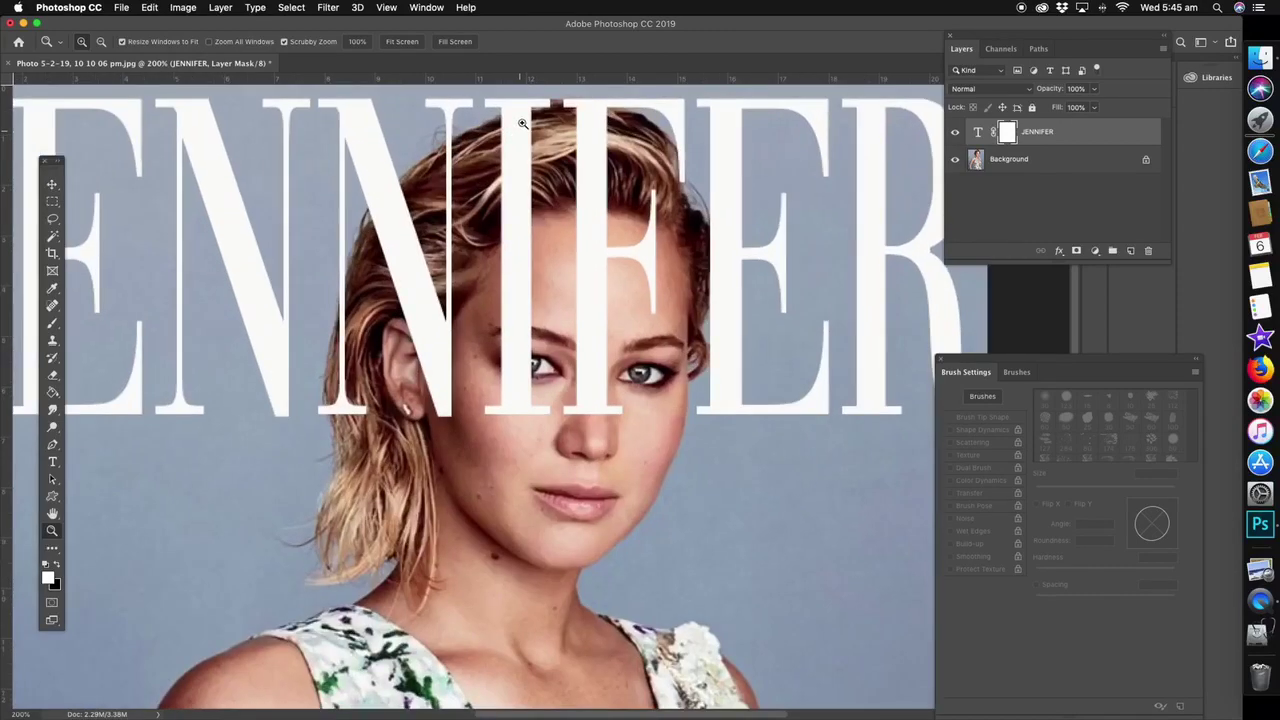
{"action": "left_click", "coordinate": [524, 121]}
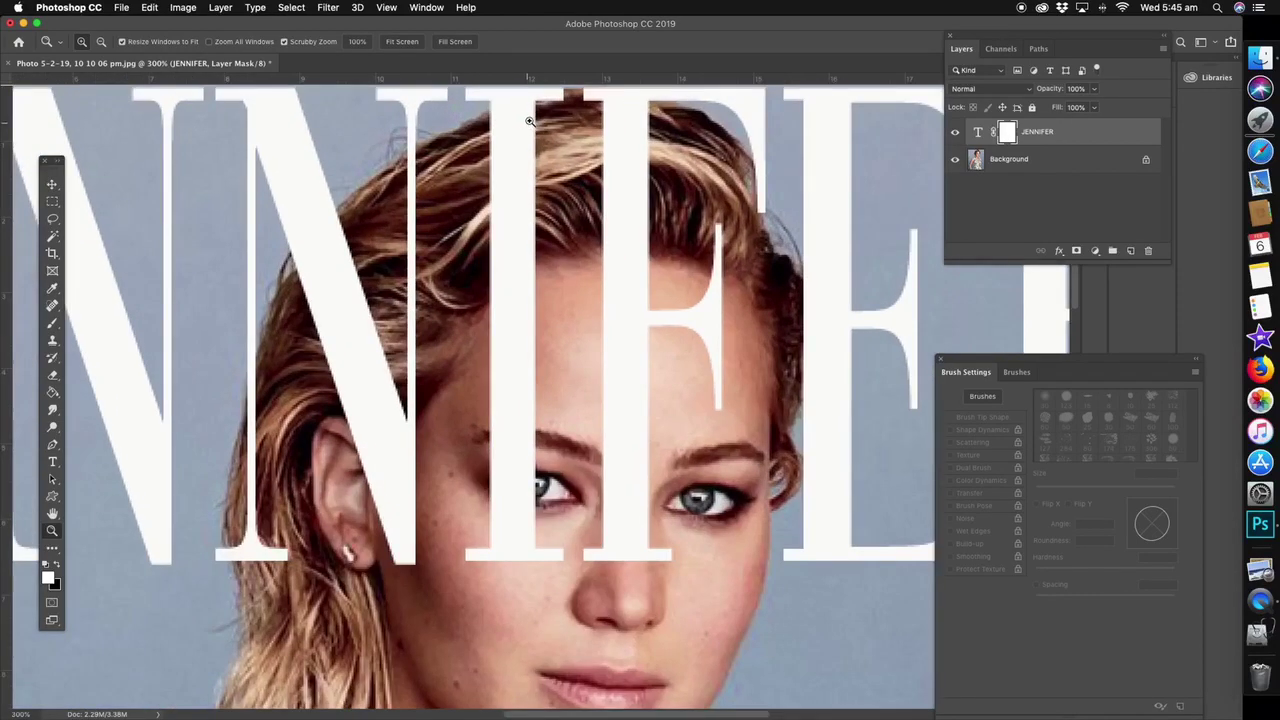
{"action": "left_click", "coordinate": [322, 266]}
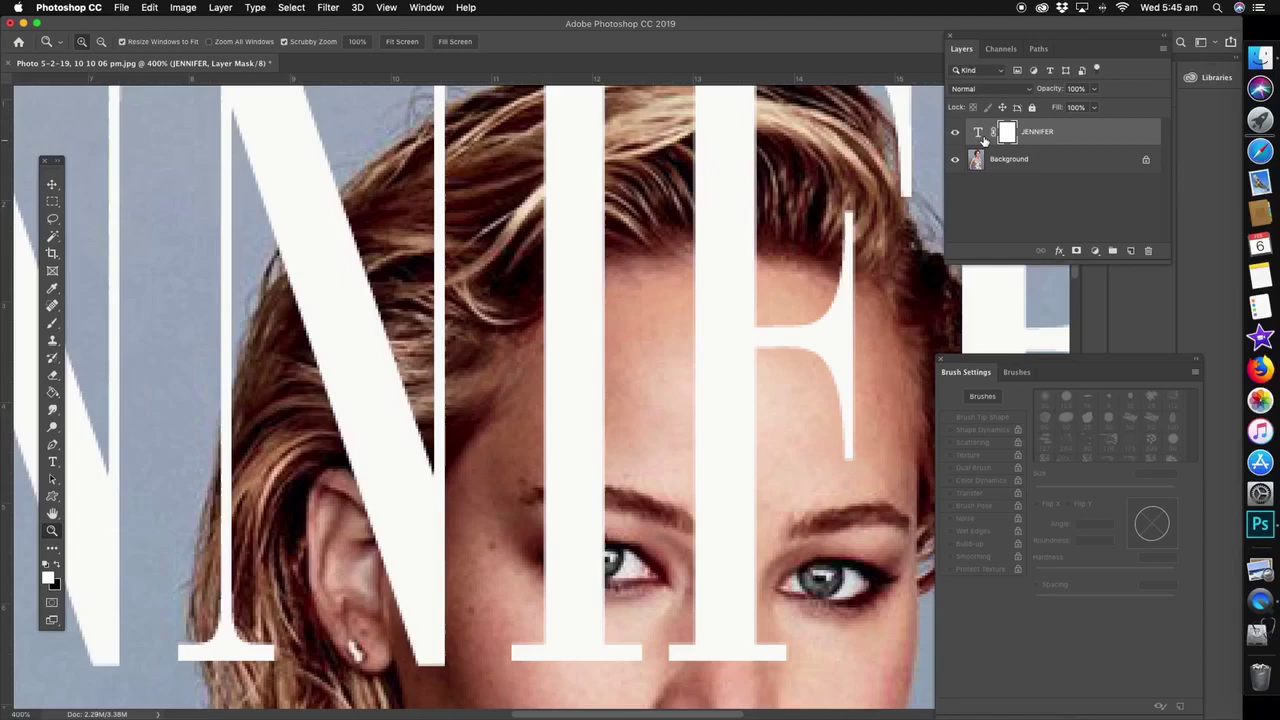
{"action": "left_click", "coordinate": [1055, 133]}
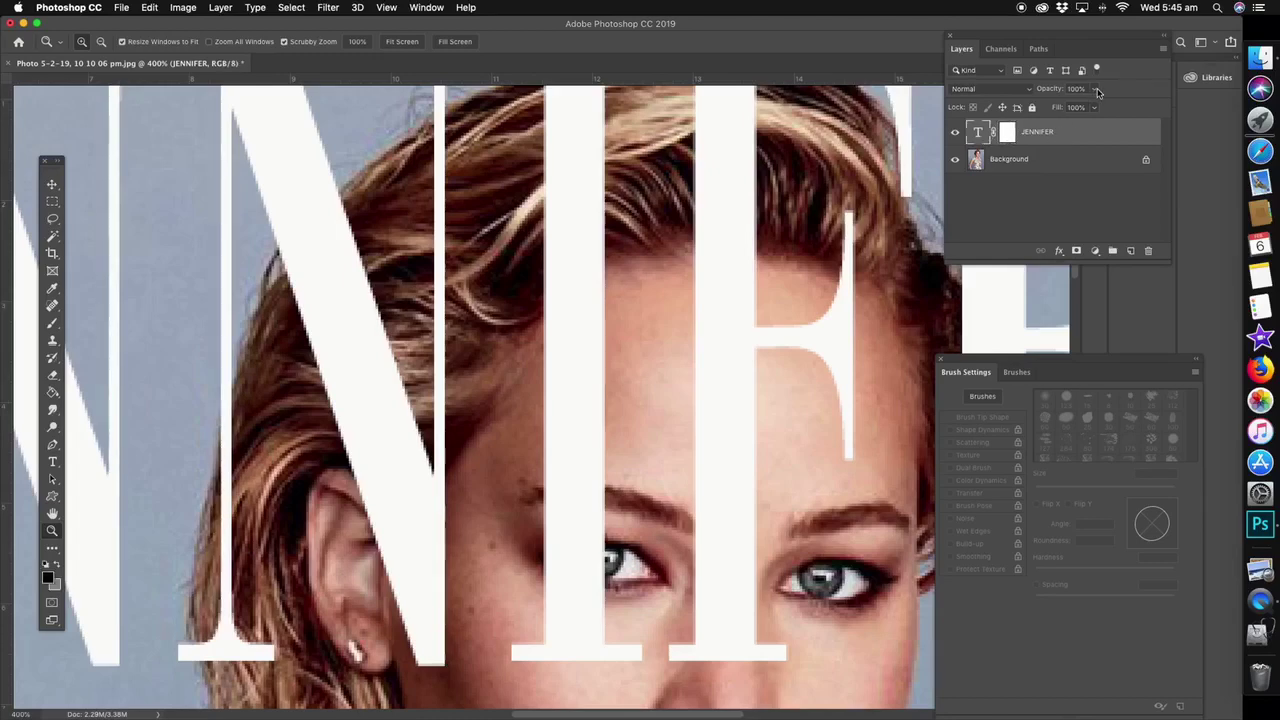
{"action": "left_click_drag", "start_coordinate": [1092, 100], "coordinate": [1069, 108]}
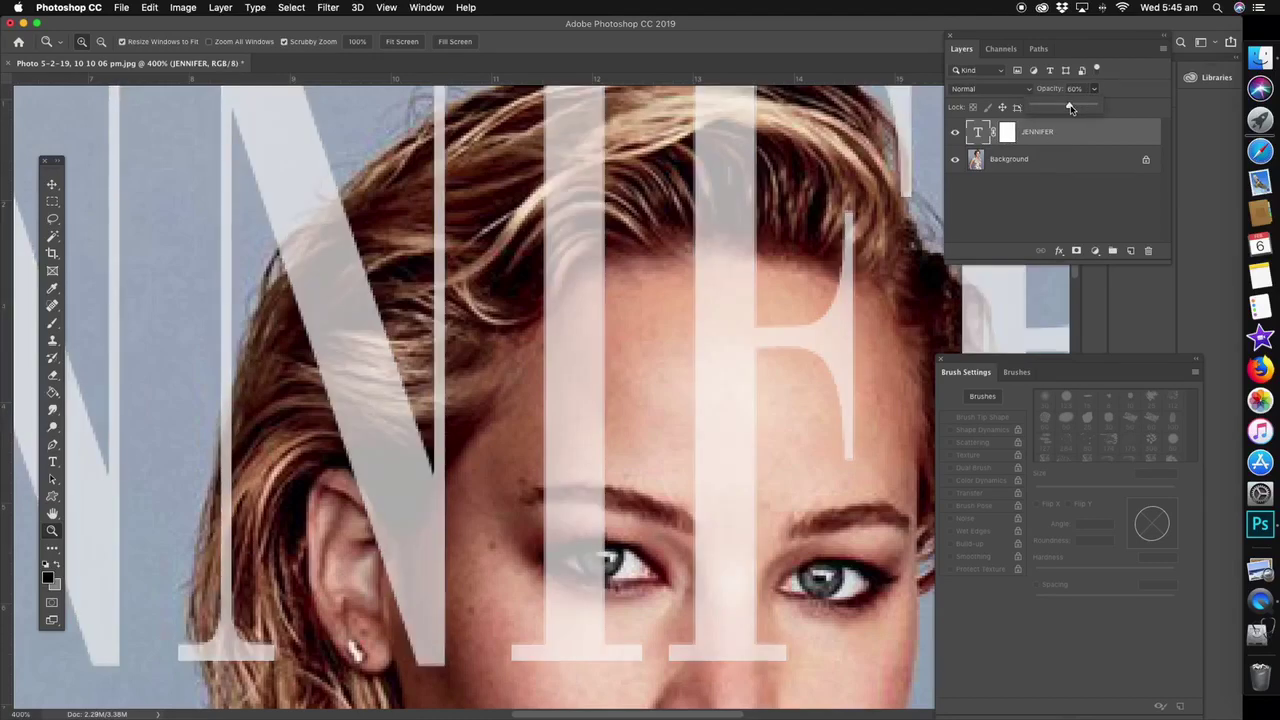
- With the standard Eraser on the JENNIFER mask, paint out hair crossing the N and I
{"action": "left_click", "coordinate": [54, 378]}
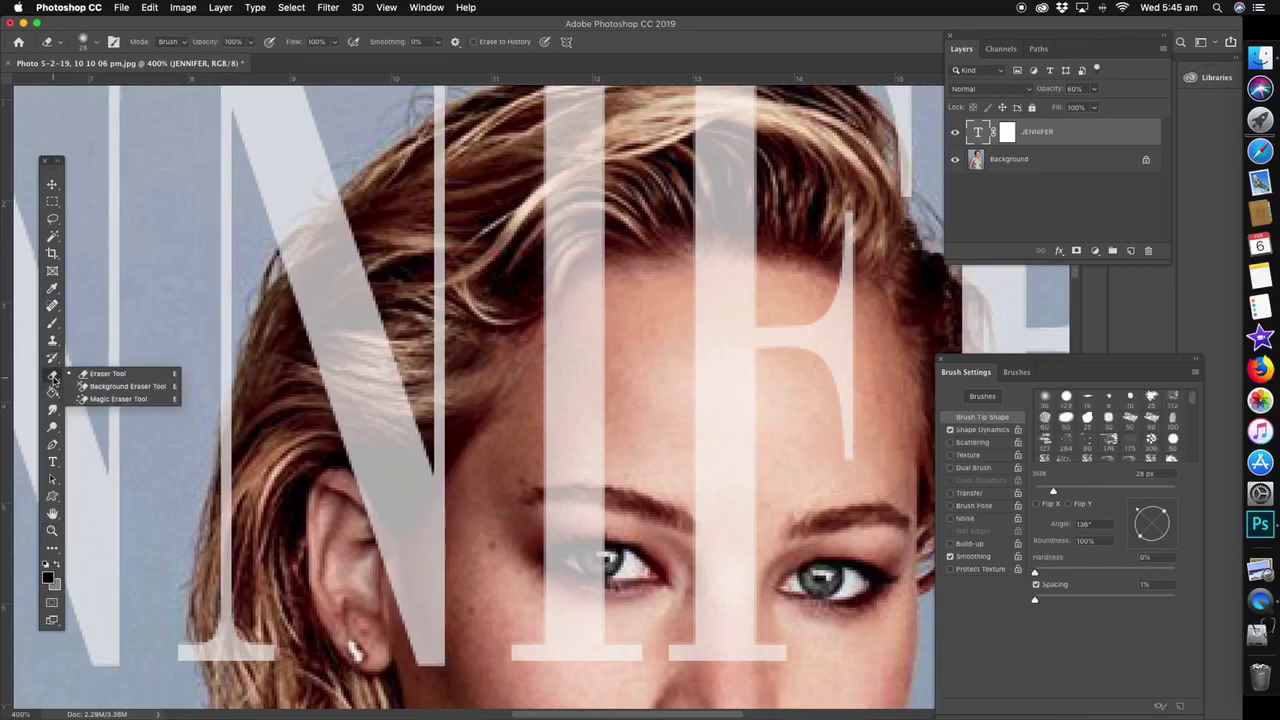
{"action": "left_click", "coordinate": [145, 375]}
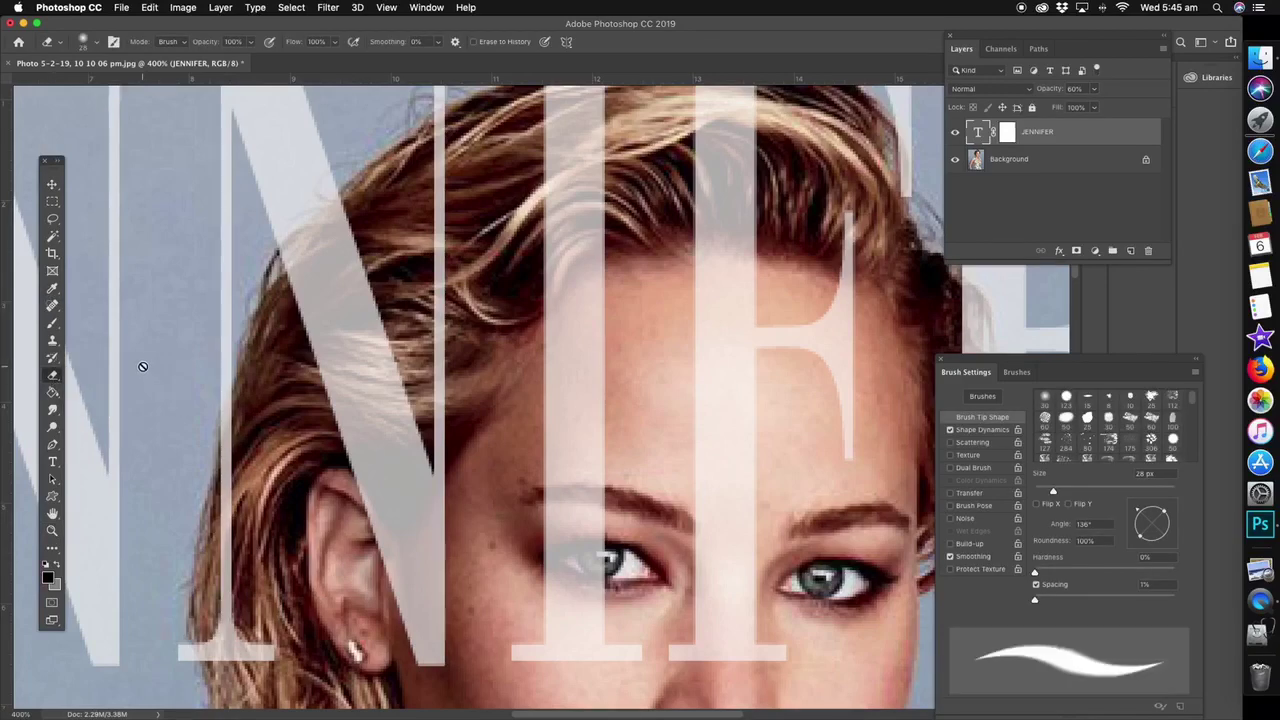
{"action": "left_click", "coordinate": [1007, 132]}
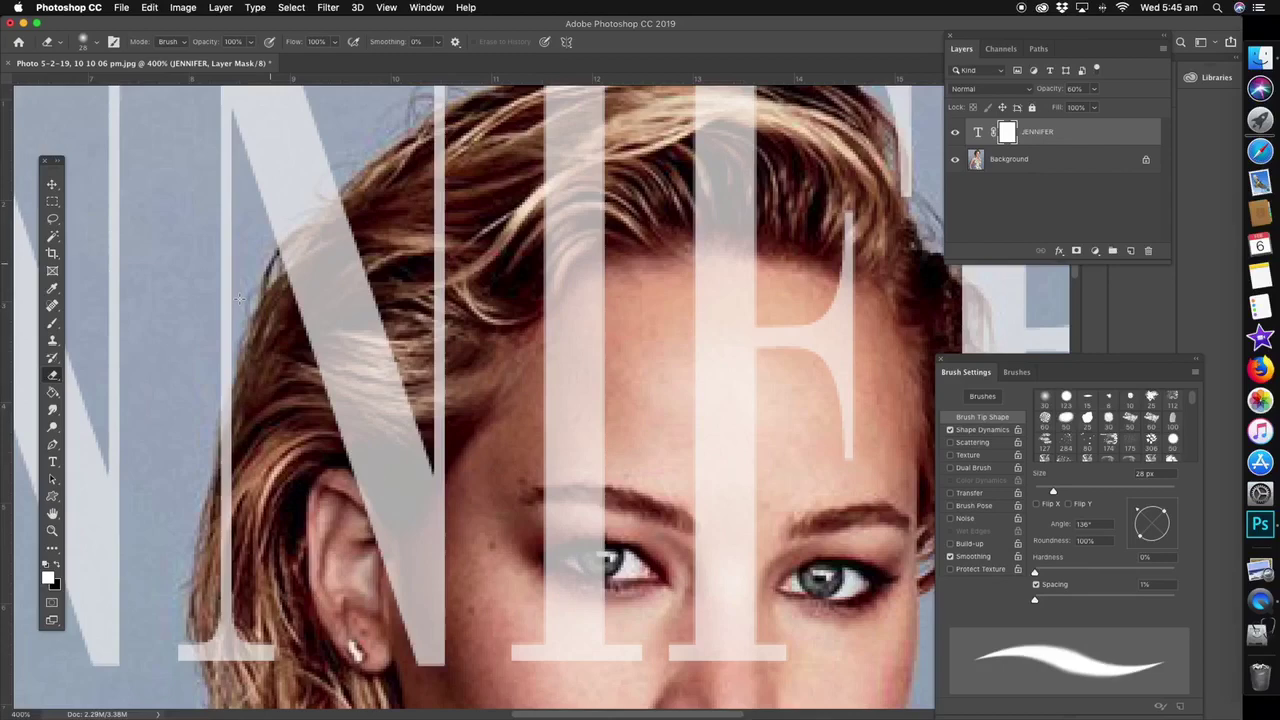
{"action": "mouse_move", "coordinate": [345, 198]}
{"action": "left_mouse_down"}
{"action": "mouse_move", "coordinate": [313, 256]}
{"action": "mouse_move", "coordinate": [295, 271]}
{"action": "mouse_move", "coordinate": [320, 232]}
{"action": "mouse_move", "coordinate": [281, 262]}
{"action": "mouse_move", "coordinate": [349, 199]}
{"action": "mouse_move", "coordinate": [311, 246]}
{"action": "mouse_move", "coordinate": [332, 232]}
{"action": "mouse_move", "coordinate": [291, 357]}
{"action": "left_mouse_up"}
{"action": "left_click_drag", "start_coordinate": [234, 396], "coordinate": [228, 592]}
{"action": "mouse_move", "coordinate": [212, 640]}
{"action": "left_mouse_down"}
{"action": "mouse_move", "coordinate": [222, 656]}
{"action": "mouse_move", "coordinate": [203, 632]}
{"action": "left_mouse_up"}
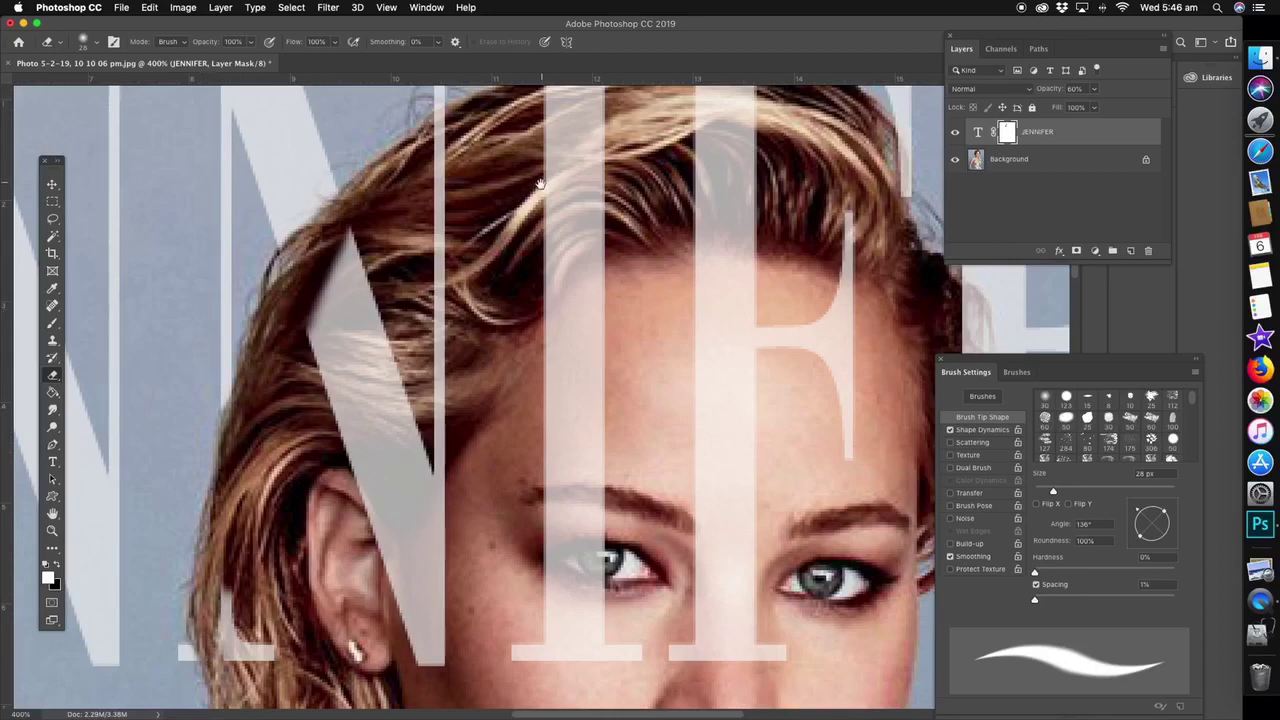
- Reveal hair over the letter tops and along the right edge of her head
{"action": "left_click_drag", "start_coordinate": [569, 172], "coordinate": [425, 315]}
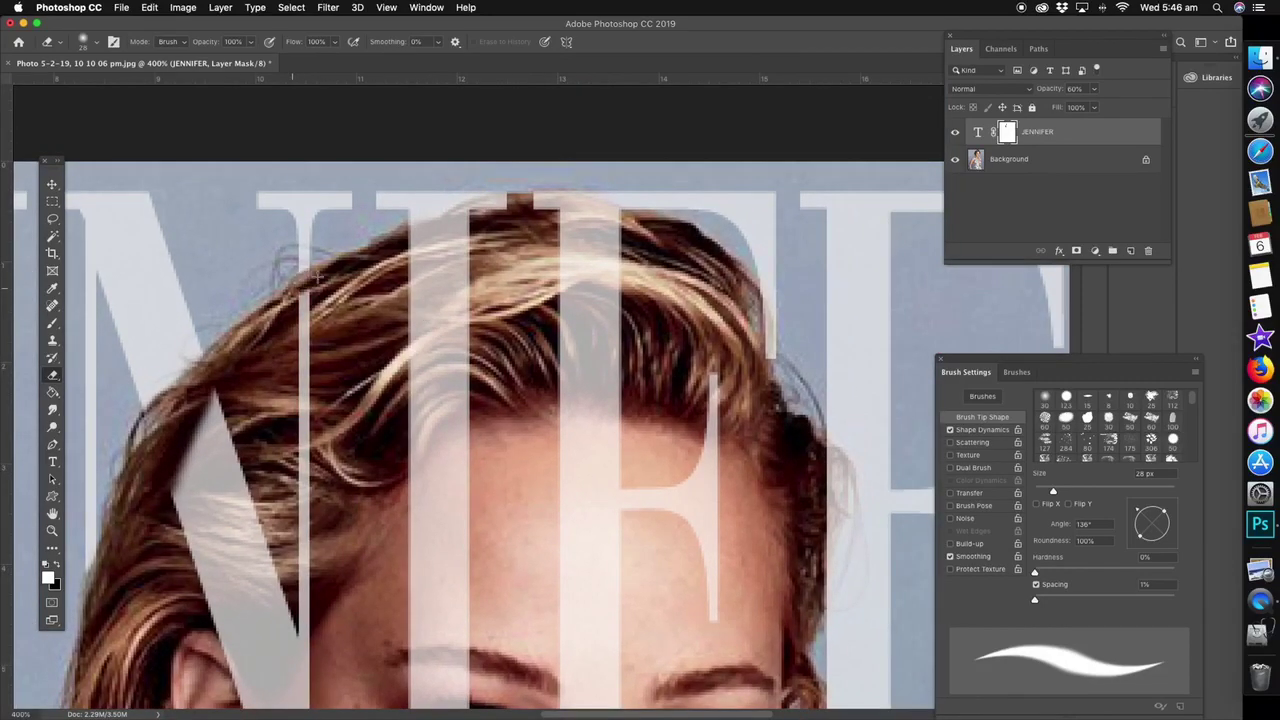
{"action": "mouse_move", "coordinate": [411, 229]}
{"action": "left_mouse_down"}
{"action": "mouse_move", "coordinate": [529, 201]}
{"action": "mouse_move", "coordinate": [630, 238]}
{"action": "mouse_move", "coordinate": [565, 232]}
{"action": "mouse_move", "coordinate": [661, 238]}
{"action": "left_mouse_up"}
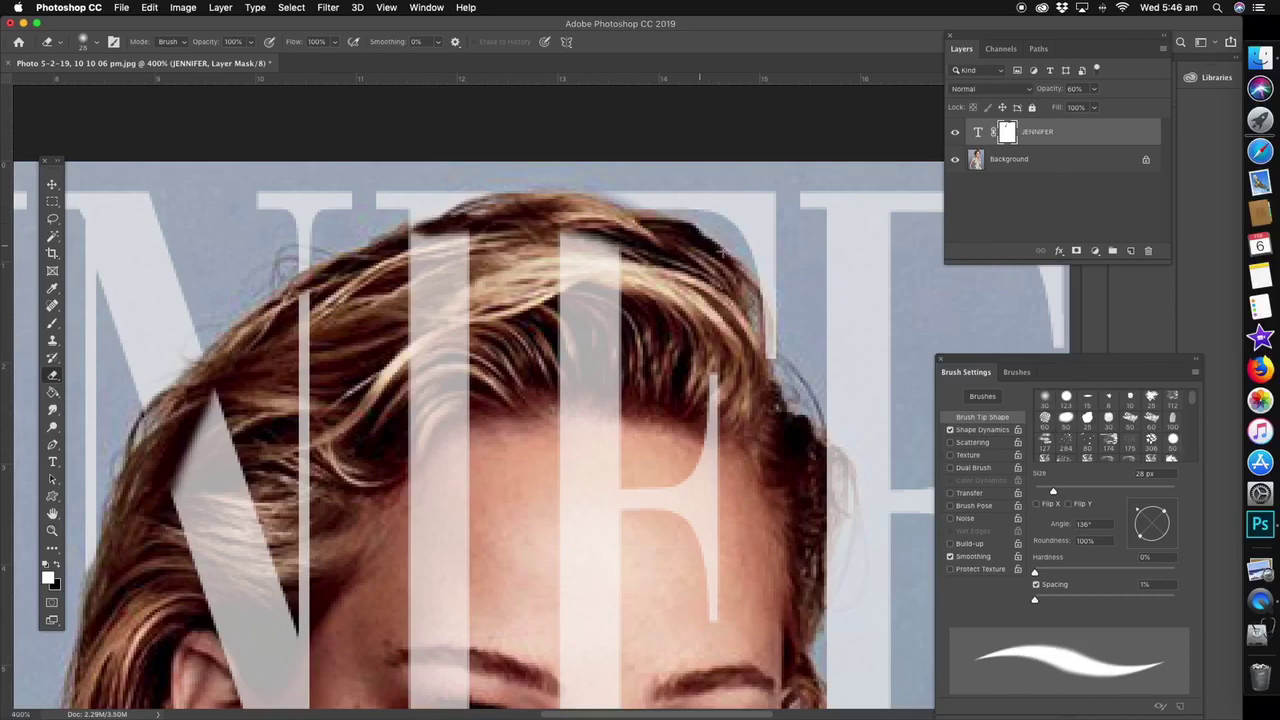
{"action": "mouse_move", "coordinate": [729, 271]}
{"action": "left_mouse_down"}
{"action": "mouse_move", "coordinate": [597, 246]}
{"action": "mouse_move", "coordinate": [641, 296]}
{"action": "mouse_move", "coordinate": [652, 338]}
{"action": "mouse_move", "coordinate": [662, 292]}
{"action": "mouse_move", "coordinate": [648, 277]}
{"action": "left_mouse_up"}
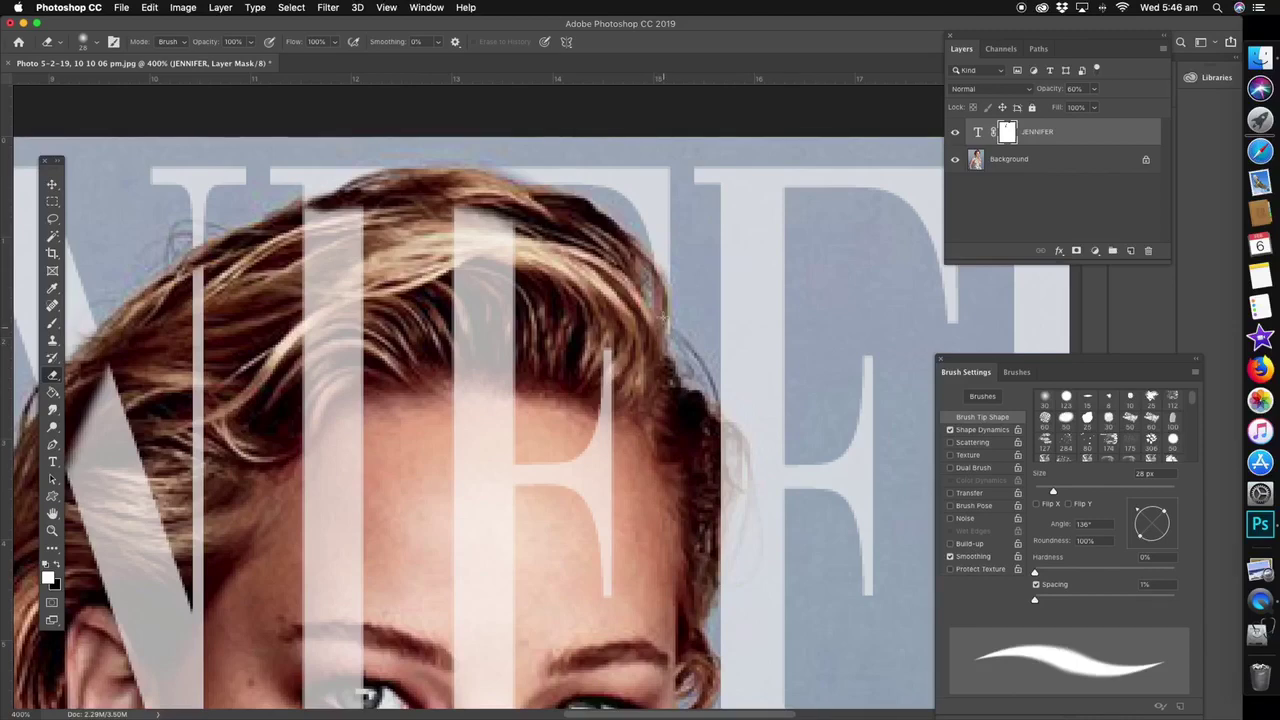
{"action": "mouse_move", "coordinate": [713, 422]}
{"action": "left_mouse_down"}
{"action": "mouse_move", "coordinate": [741, 487]}
{"action": "mouse_move", "coordinate": [730, 446]}
{"action": "mouse_move", "coordinate": [720, 474]}
{"action": "mouse_move", "coordinate": [723, 432]}
{"action": "mouse_move", "coordinate": [718, 477]}
{"action": "mouse_move", "coordinate": [711, 409]}
{"action": "mouse_move", "coordinate": [685, 456]}
{"action": "left_mouse_up"}
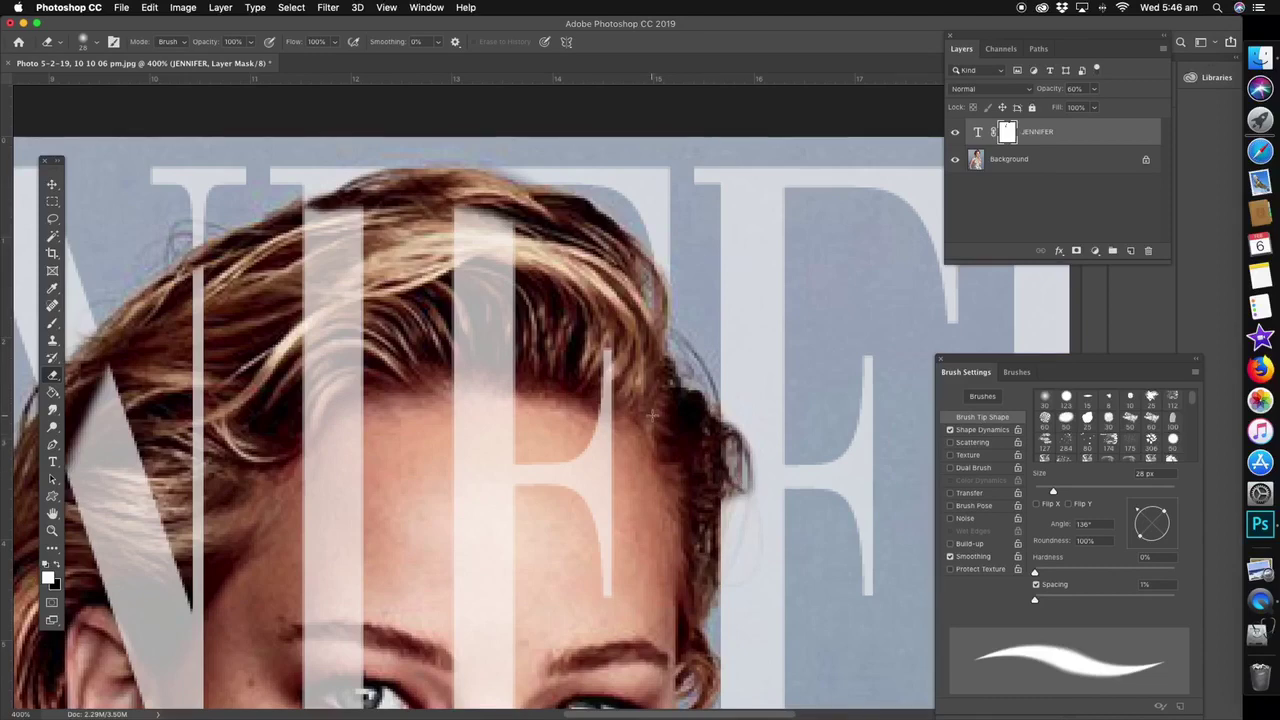
- Rotate the view sideways and erase the letter overlay along the hair edge
{"action": "key", "text": "r"}
{"action": "left_click_drag", "start_coordinate": [658, 268], "coordinate": [442, 288]}
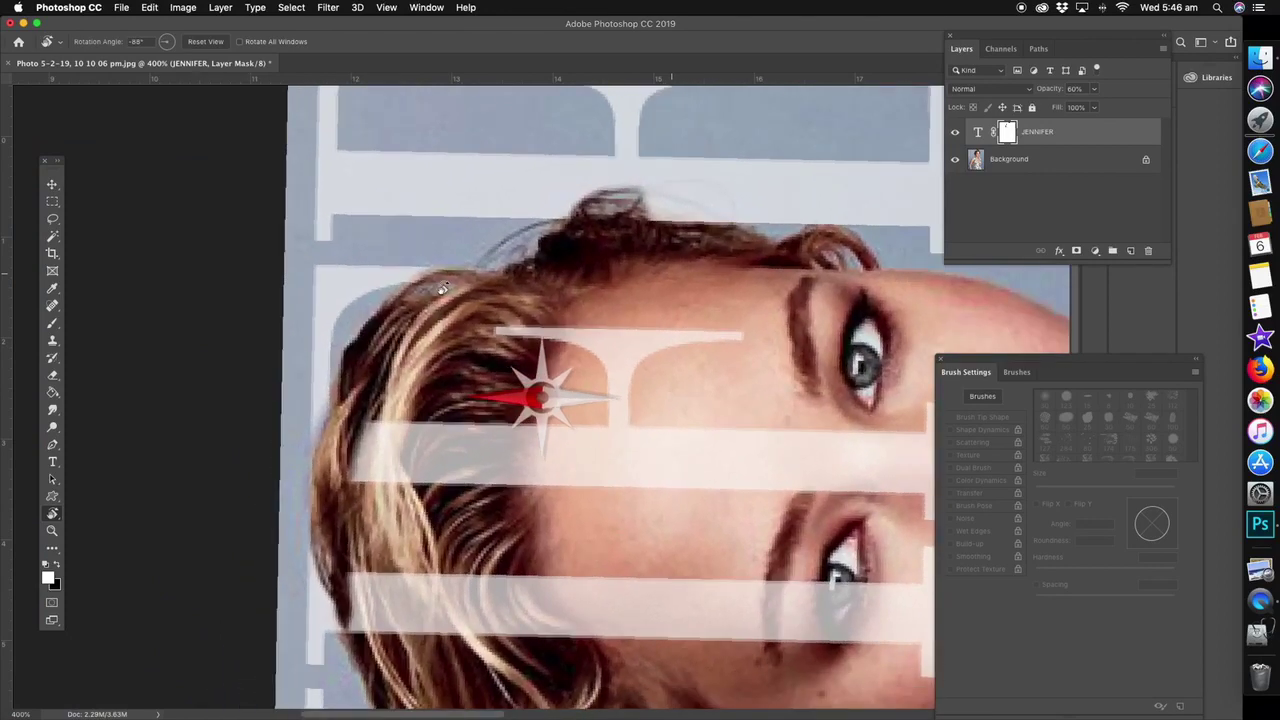
{"action": "key", "text": "e"}
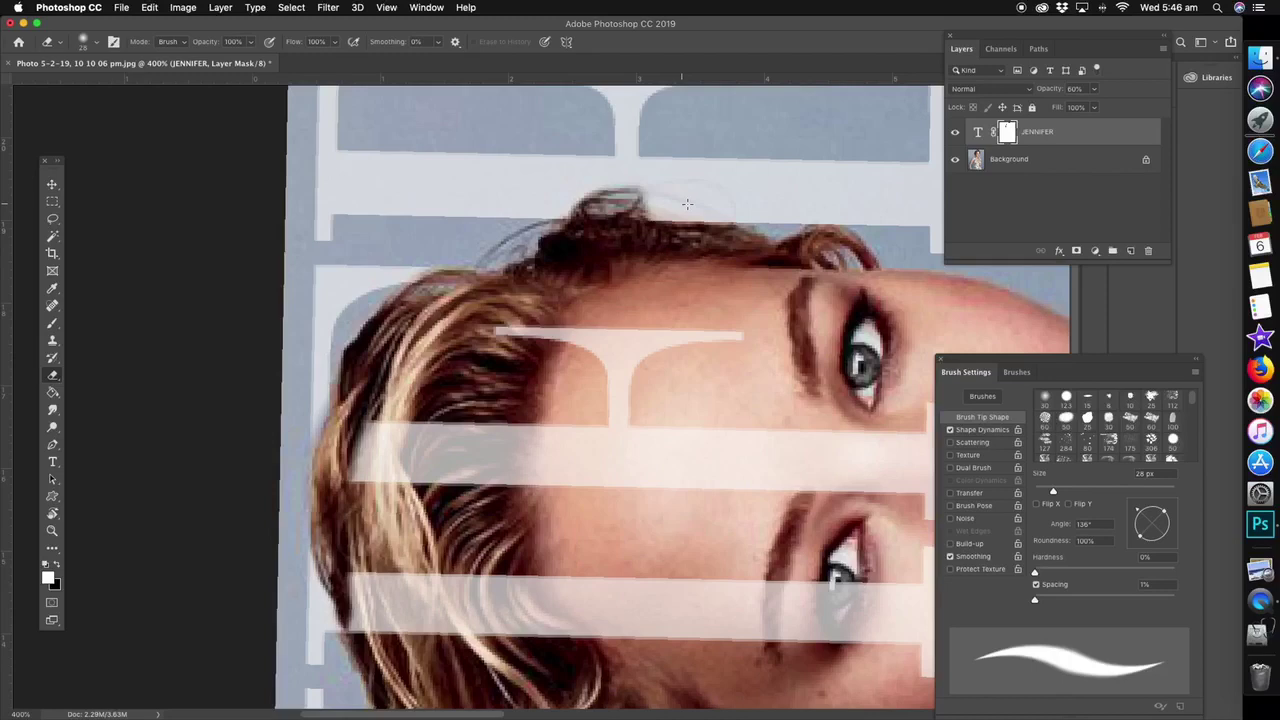
{"action": "left_click_drag", "start_coordinate": [742, 229], "coordinate": [641, 187]}
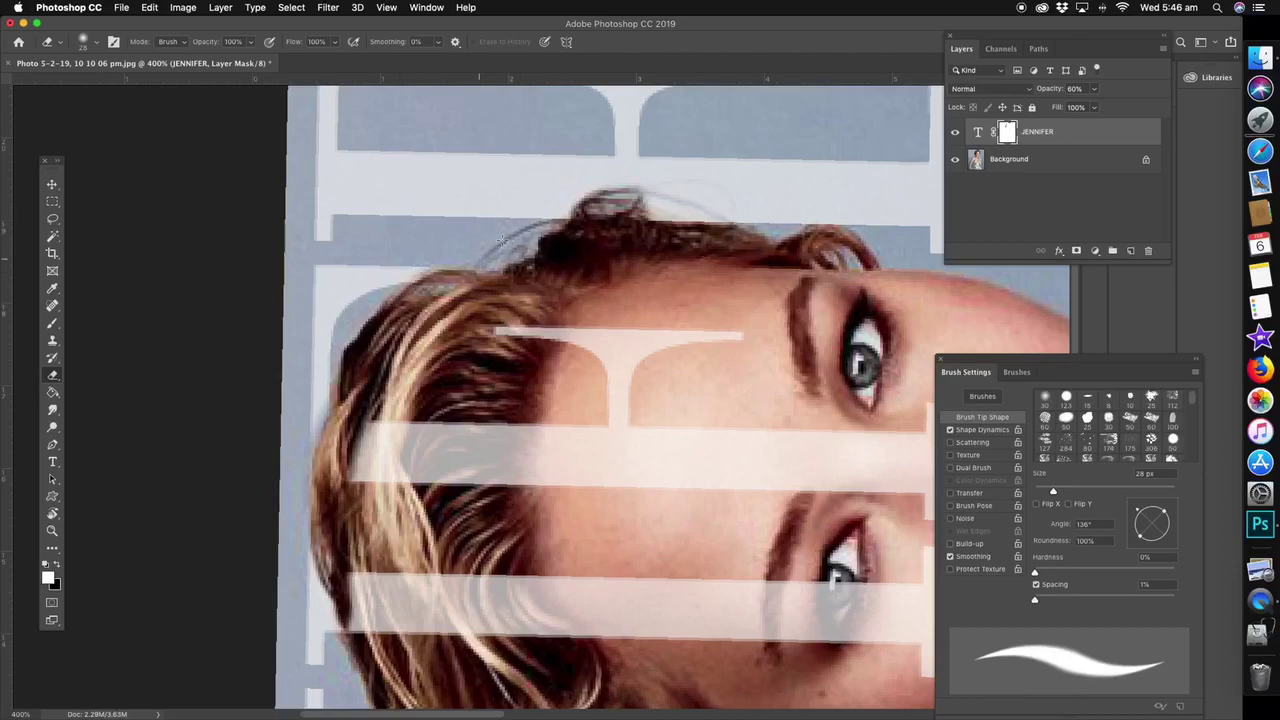
{"action": "mouse_move", "coordinate": [502, 240]}
{"action": "left_mouse_down"}
{"action": "mouse_move", "coordinate": [578, 214]}
{"action": "mouse_move", "coordinate": [600, 225]}
{"action": "left_mouse_up"}
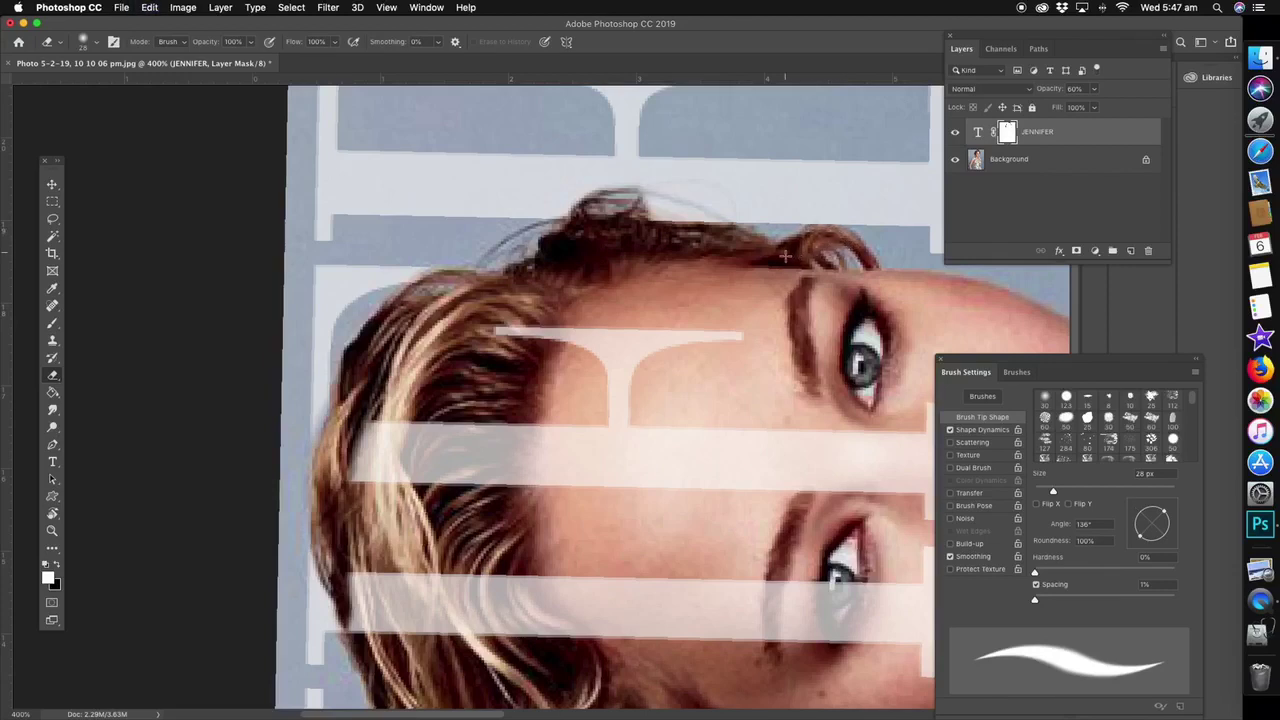
- Erase the letter strokes crossing her face and the hair around her ear
{"action": "left_click_drag", "start_coordinate": [801, 261], "coordinate": [356, 207]}
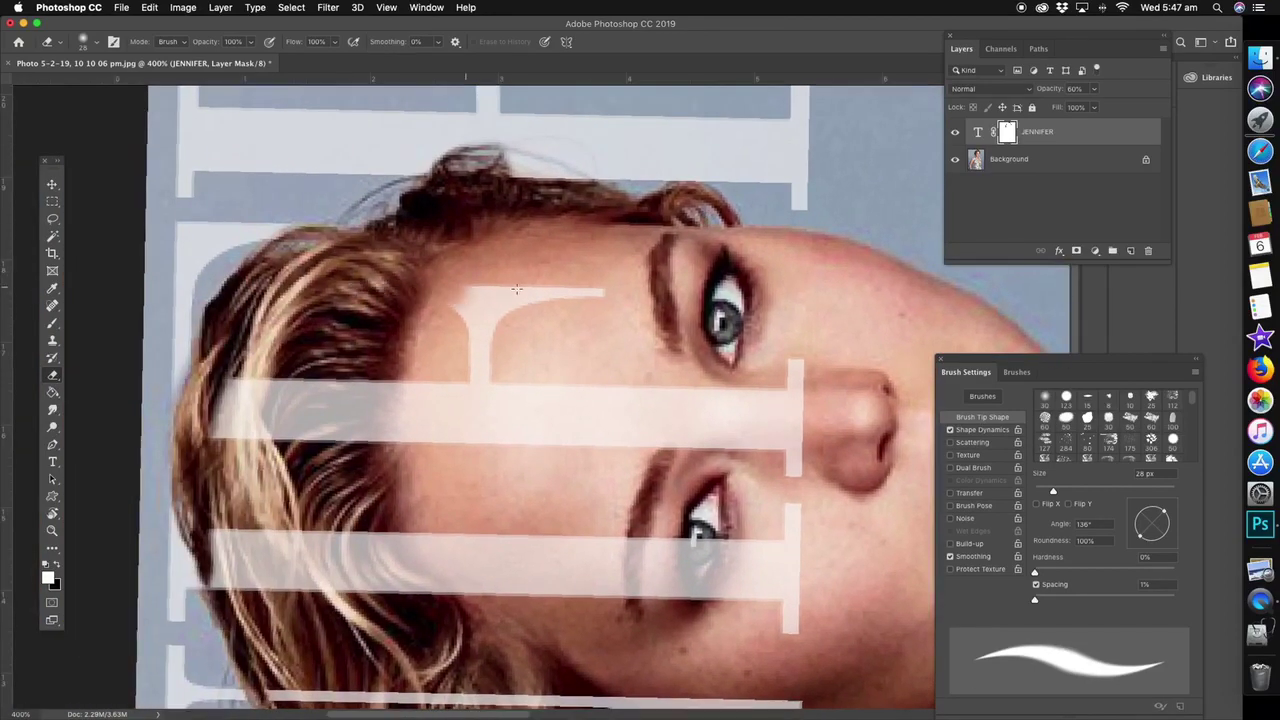
{"action": "mouse_move", "coordinate": [416, 315]}
{"action": "left_mouse_down"}
{"action": "mouse_move", "coordinate": [470, 385]}
{"action": "mouse_move", "coordinate": [230, 425]}
{"action": "mouse_move", "coordinate": [595, 418]}
{"action": "mouse_move", "coordinate": [780, 450]}
{"action": "mouse_move", "coordinate": [790, 606]}
{"action": "mouse_move", "coordinate": [340, 566]}
{"action": "left_mouse_up"}
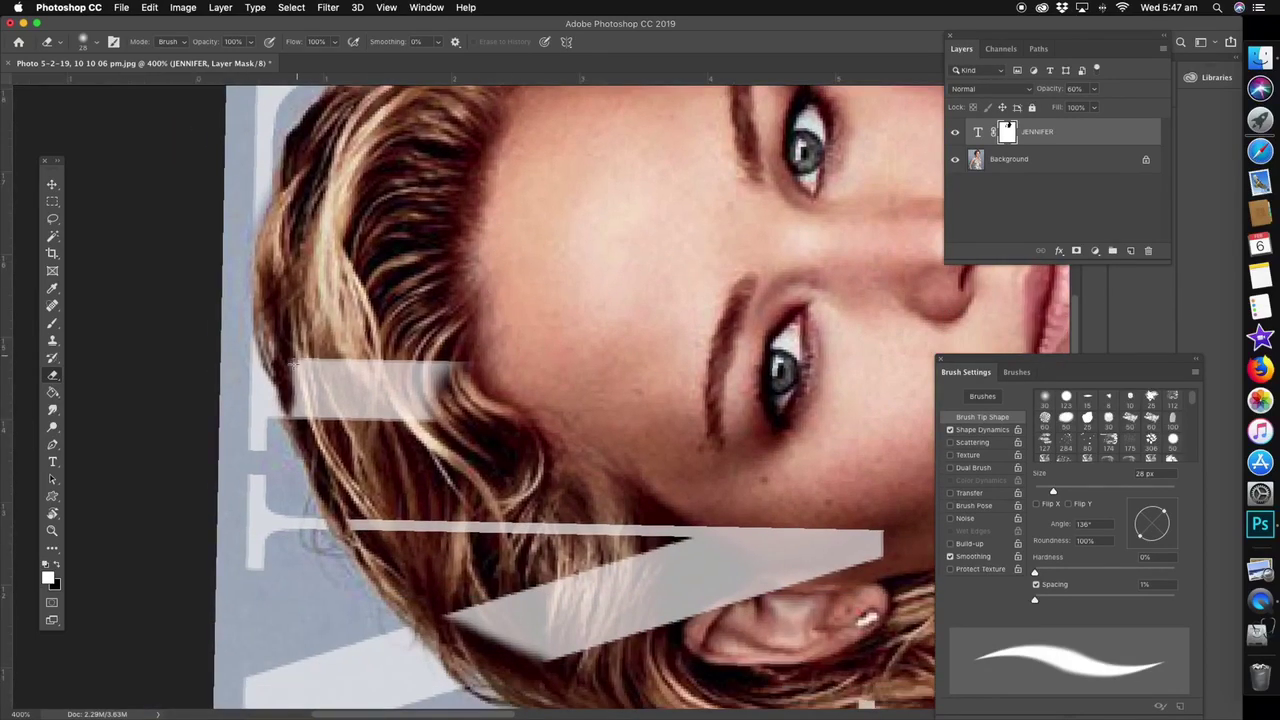
{"action": "mouse_move", "coordinate": [293, 363]}
{"action": "left_mouse_down"}
{"action": "mouse_move", "coordinate": [310, 415]}
{"action": "mouse_move", "coordinate": [340, 385]}
{"action": "mouse_move", "coordinate": [428, 393]}
{"action": "mouse_move", "coordinate": [483, 360]}
{"action": "left_mouse_up"}
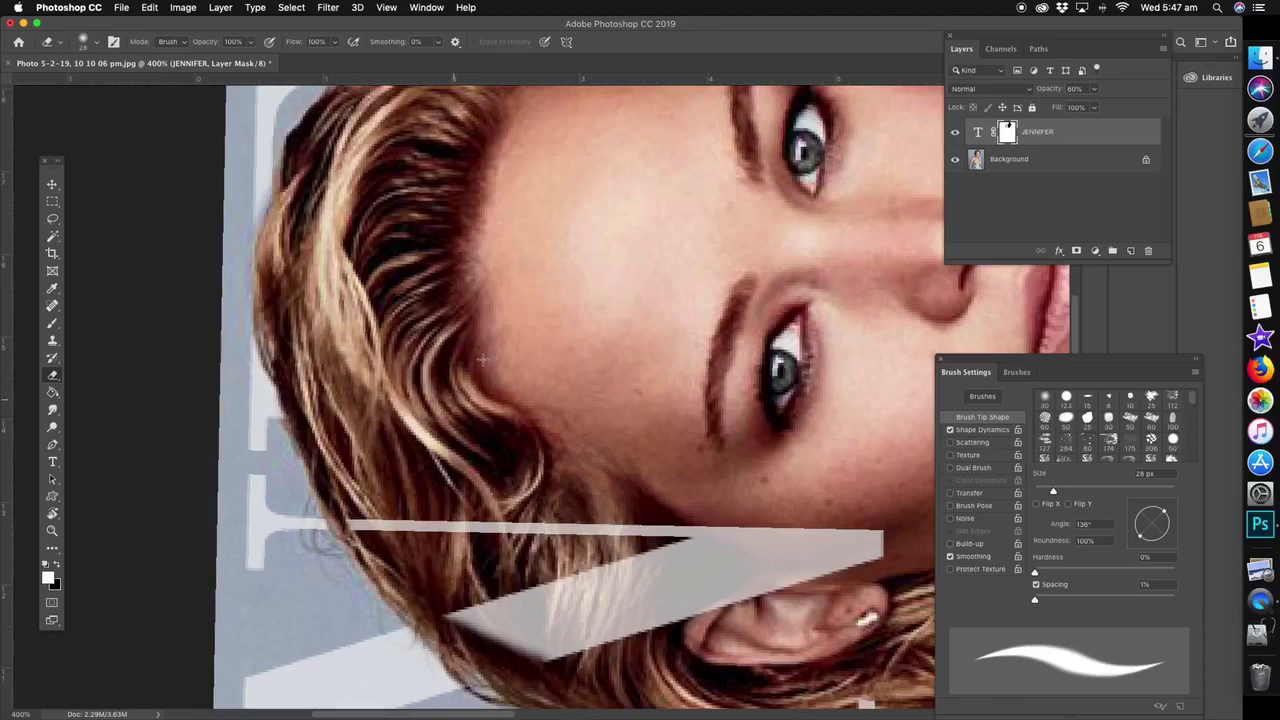
{"action": "left_click_drag", "start_coordinate": [629, 429], "coordinate": [546, 303]}
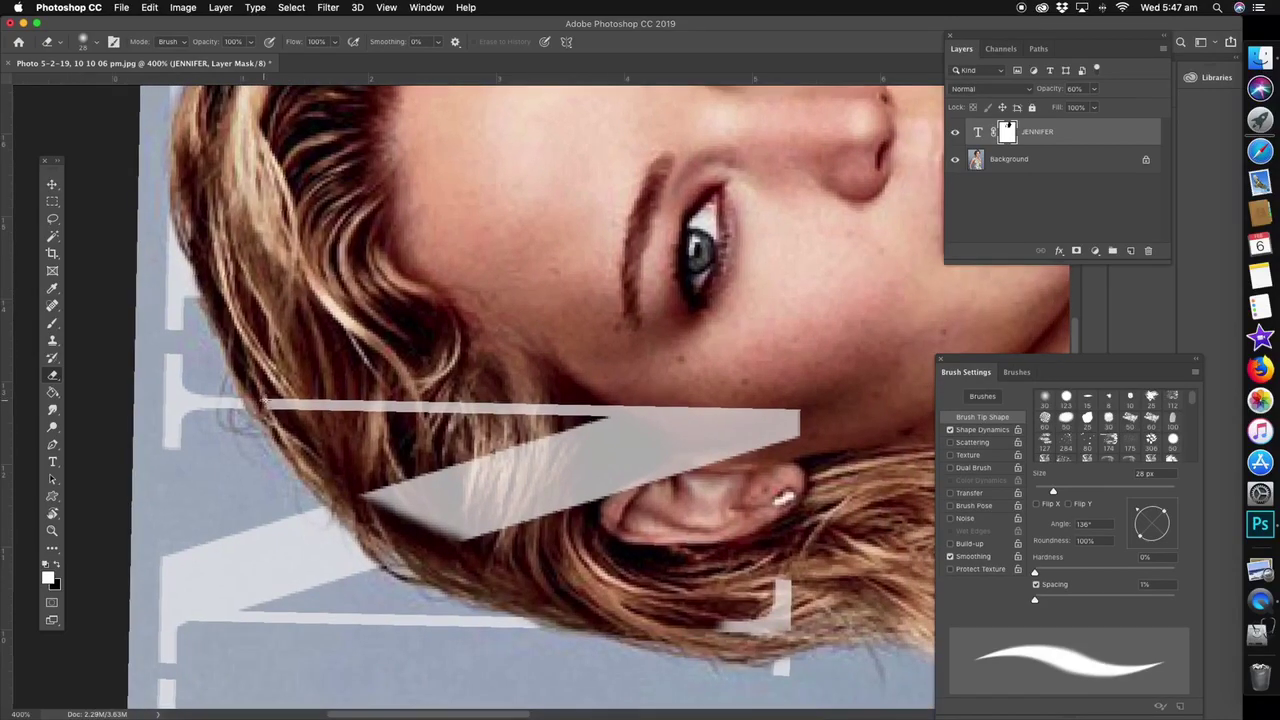
{"action": "mouse_move", "coordinate": [262, 403]}
{"action": "left_mouse_down"}
{"action": "mouse_move", "coordinate": [773, 406]}
{"action": "mouse_move", "coordinate": [792, 432]}
{"action": "mouse_move", "coordinate": [488, 535]}
{"action": "mouse_move", "coordinate": [369, 492]}
{"action": "mouse_move", "coordinate": [469, 467]}
{"action": "left_mouse_up"}
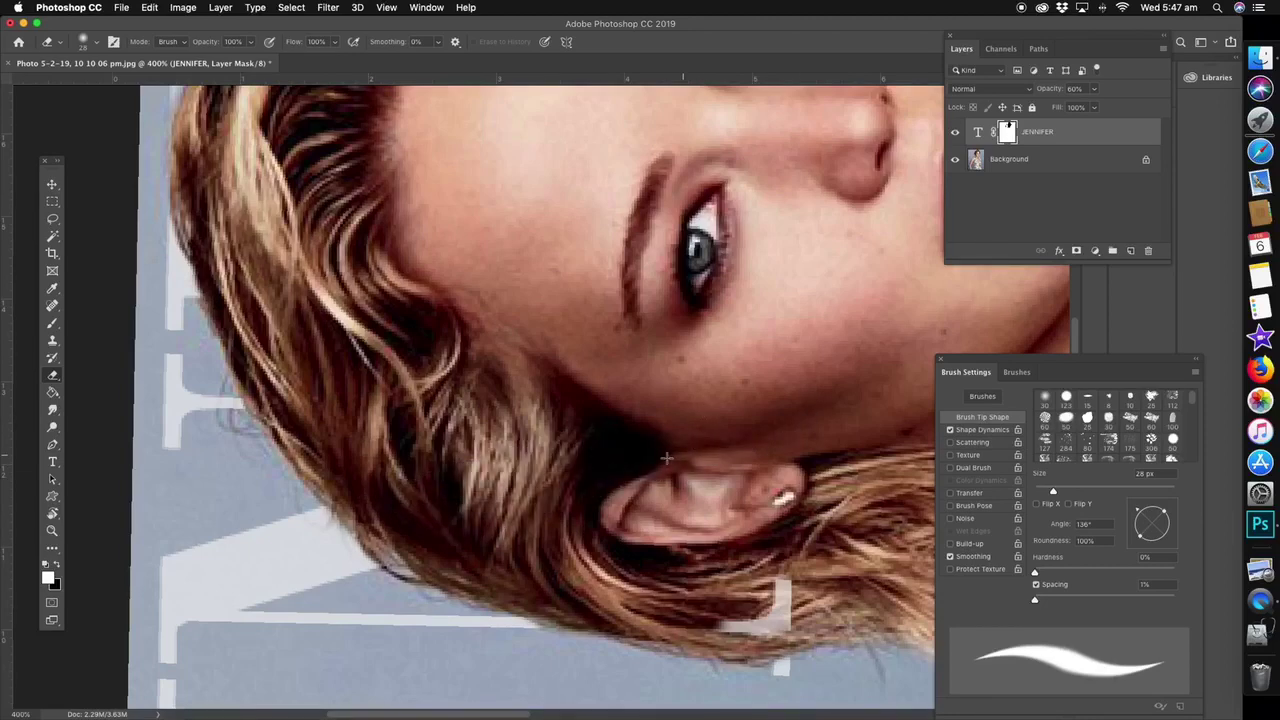
{"action": "scroll", "coordinate": [666, 458], "scroll_direction": "down", "scroll_amount": 5}
{"action": "scroll", "coordinate": [666, 458], "scroll_direction": "right", "scroll_amount": 5}
{"action": "mouse_move", "coordinate": [520, 414]}
{"action": "left_mouse_down"}
{"action": "mouse_move", "coordinate": [596, 411]}
{"action": "mouse_move", "coordinate": [595, 396]}
{"action": "mouse_move", "coordinate": [570, 367]}
{"action": "left_mouse_up"}
{"action": "left_click_drag", "start_coordinate": [598, 213], "coordinate": [539, 435]}
- Fit the whole cover on screen and reset the view rotation to 0°
{"action": "key", "text": "r"}
{"action": "left_click_drag", "start_coordinate": [572, 320], "coordinate": [750, 298]}
{"action": "left_click", "coordinate": [52, 530]}
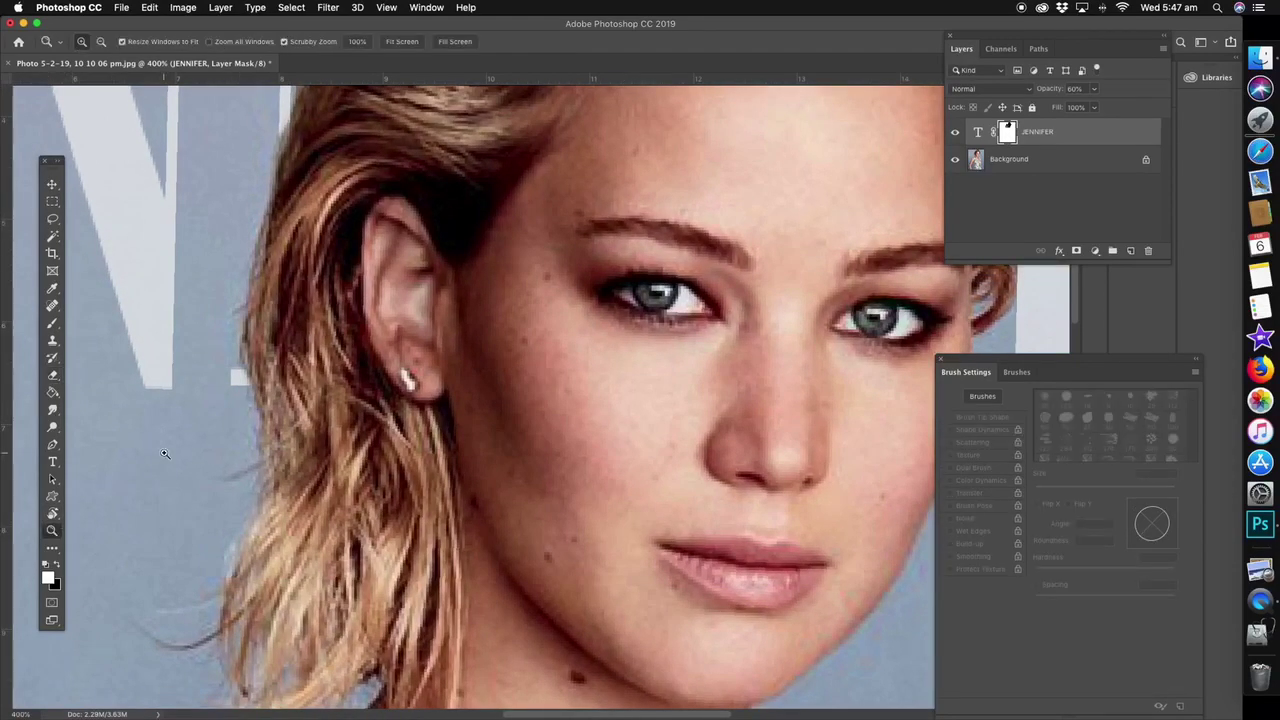
{"action": "right_click", "coordinate": [620, 210]}
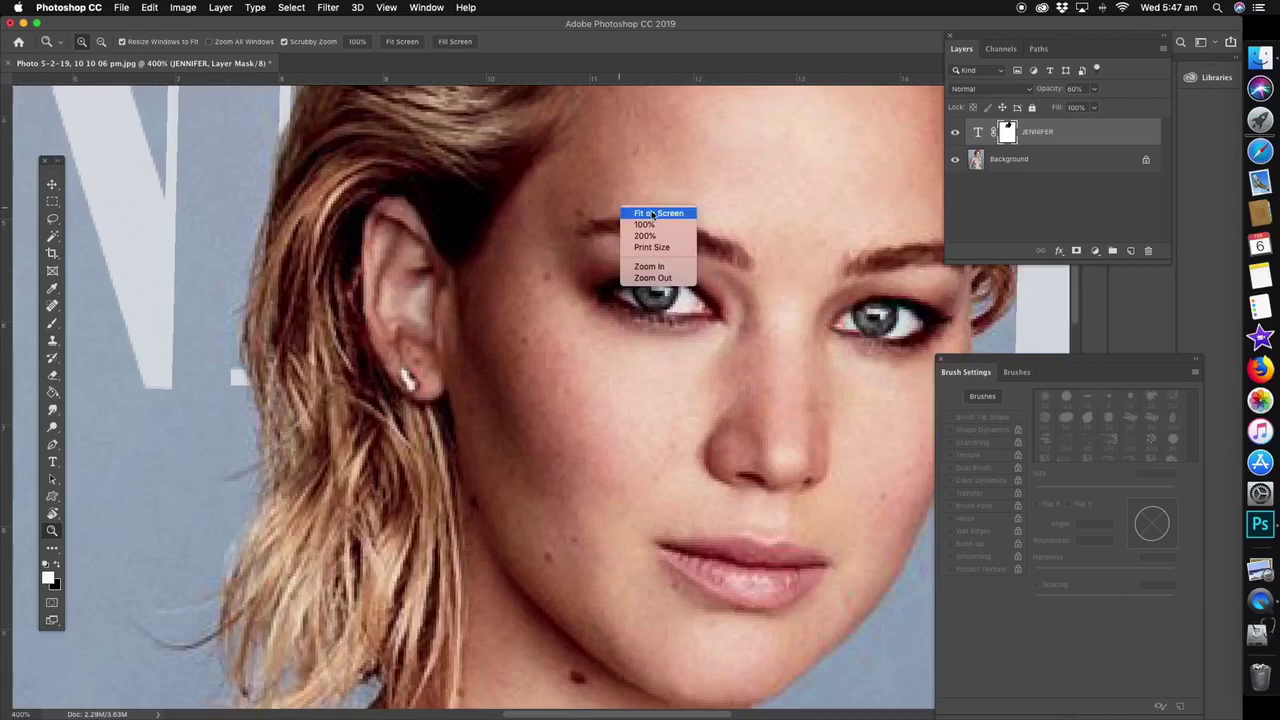
{"action": "left_click", "coordinate": [660, 213]}
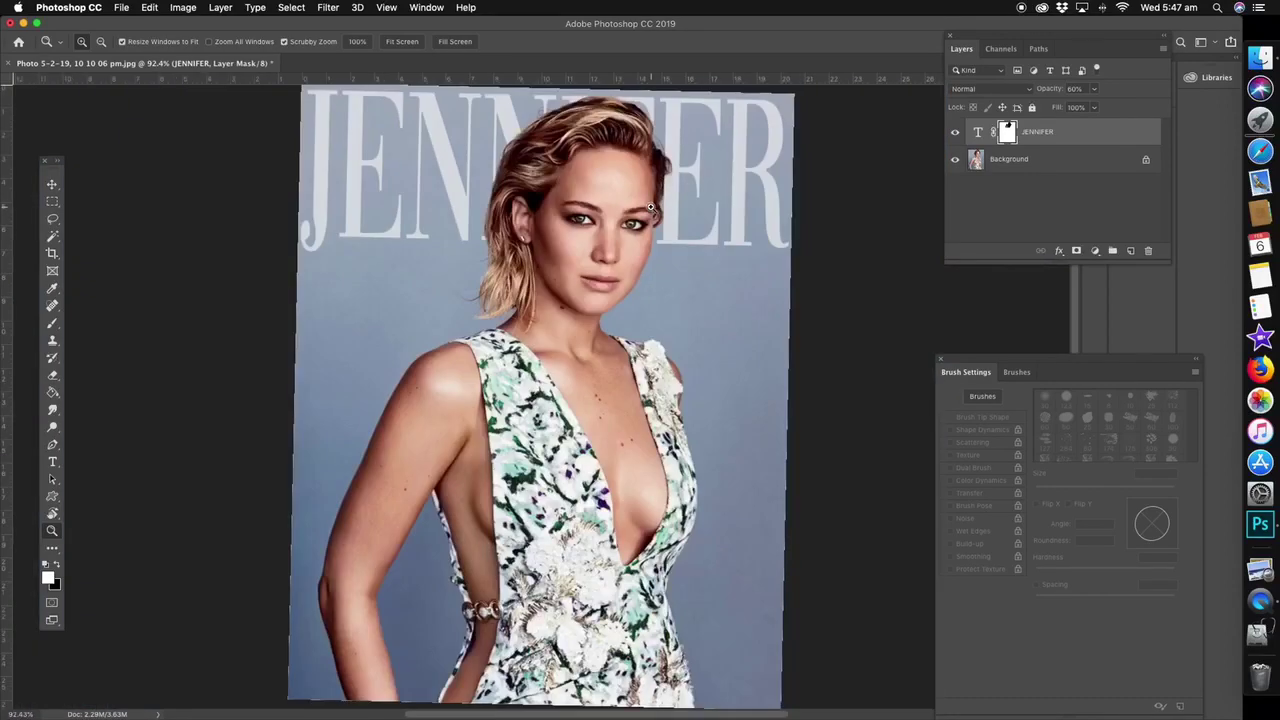
{"action": "key", "text": "r"}
{"action": "left_click_drag", "start_coordinate": [590, 265], "coordinate": [590, 265]}
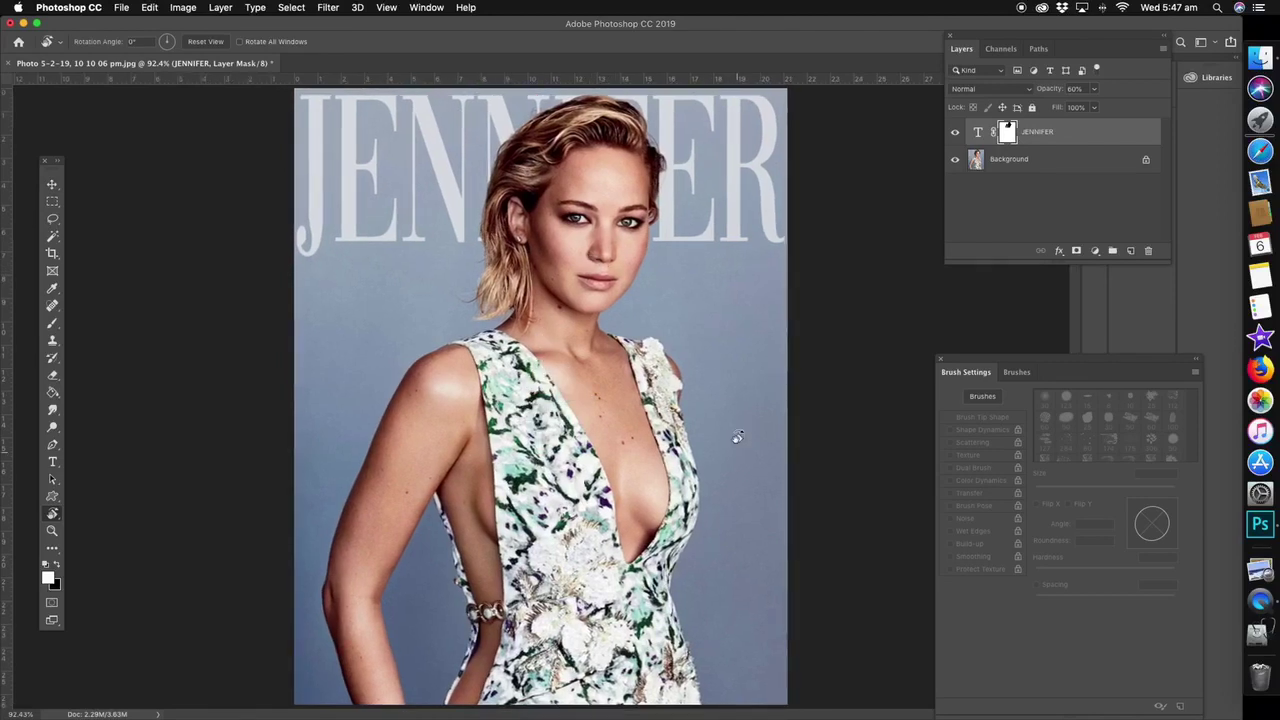
{"action": "key", "text": "z"}
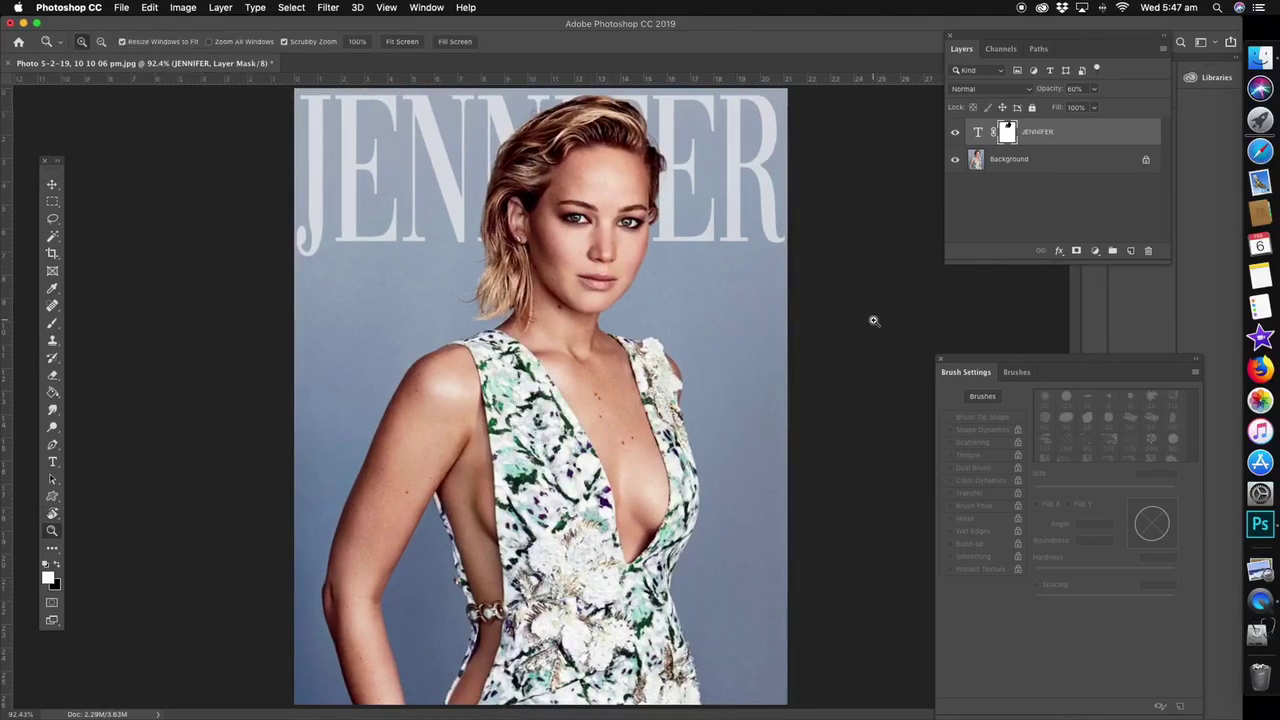